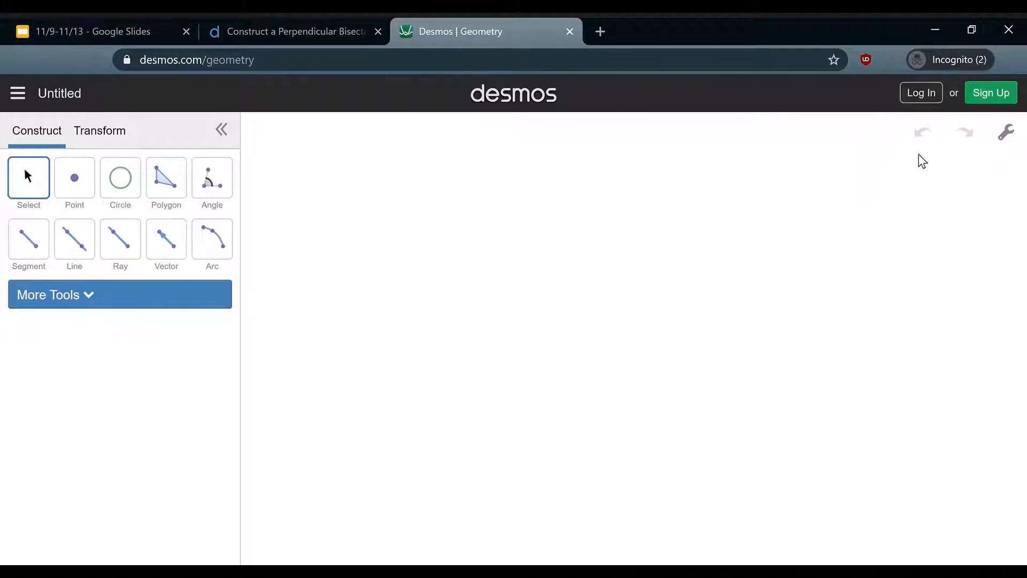
# Step: Log in to the geometry tool with a Google account
pyautogui.click(917, 97)
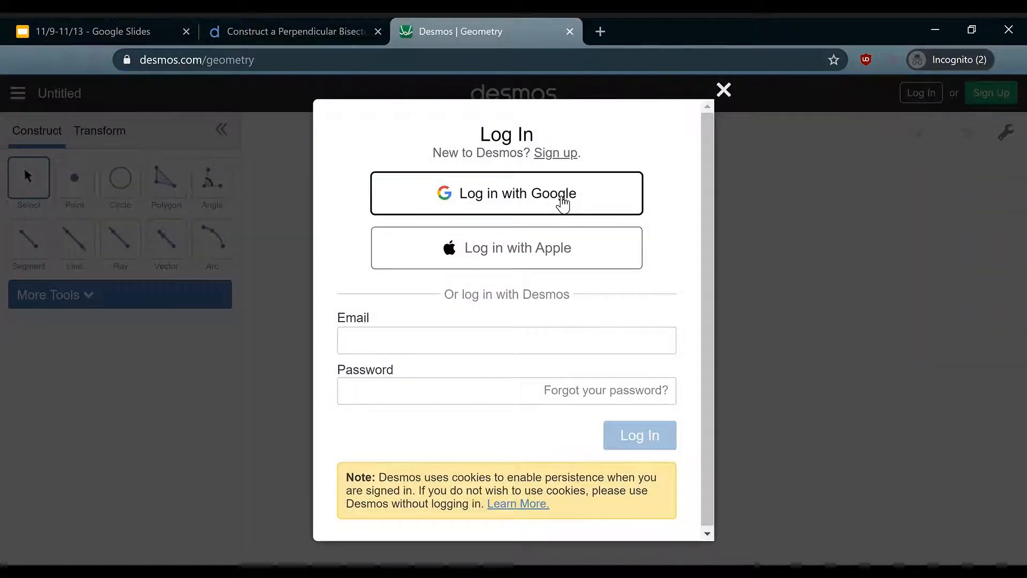
pyautogui.click(561, 197)
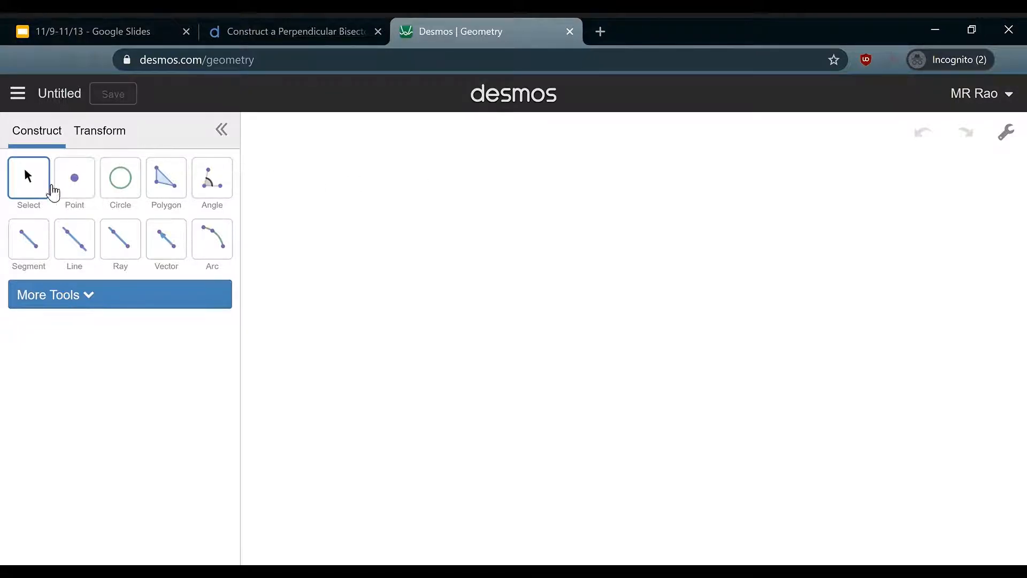
# Step: Draw a roughly horizontal segment and a second segment rising from its left endpoint, forming an acute angle of about 42°
pyautogui.click(31, 241)
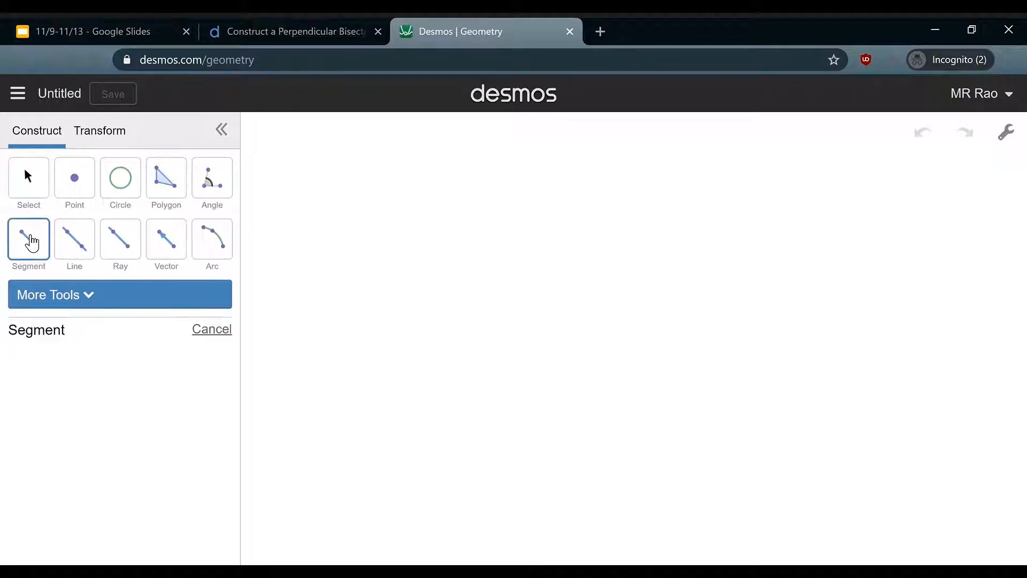
pyautogui.click(419, 346)
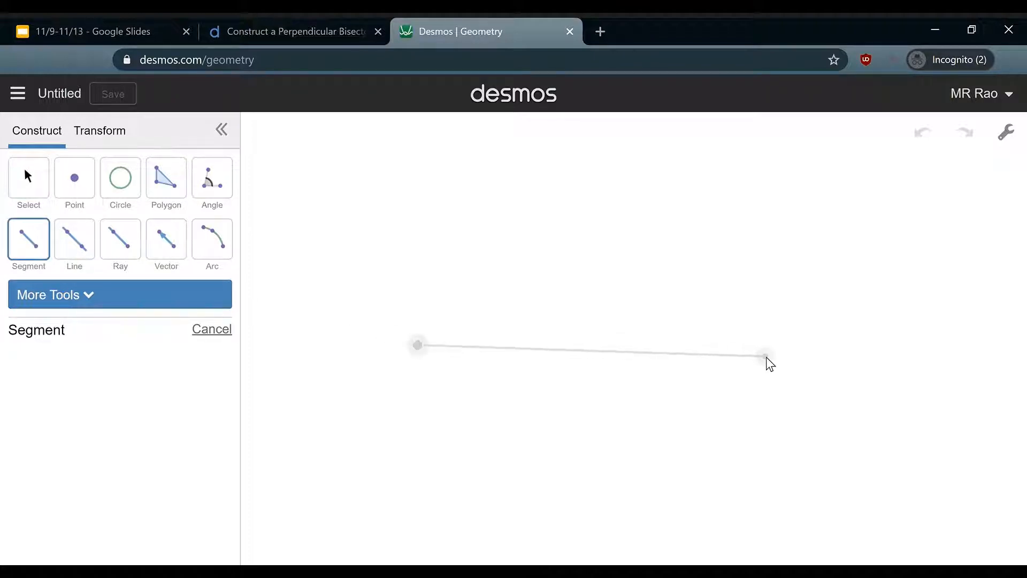
pyautogui.click(675, 343)
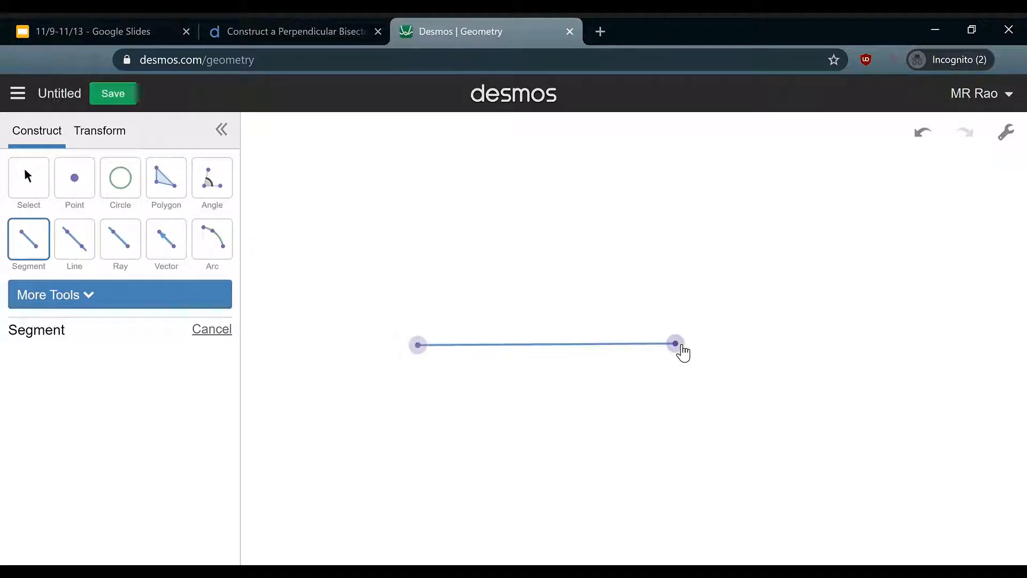
pyautogui.click(421, 347)
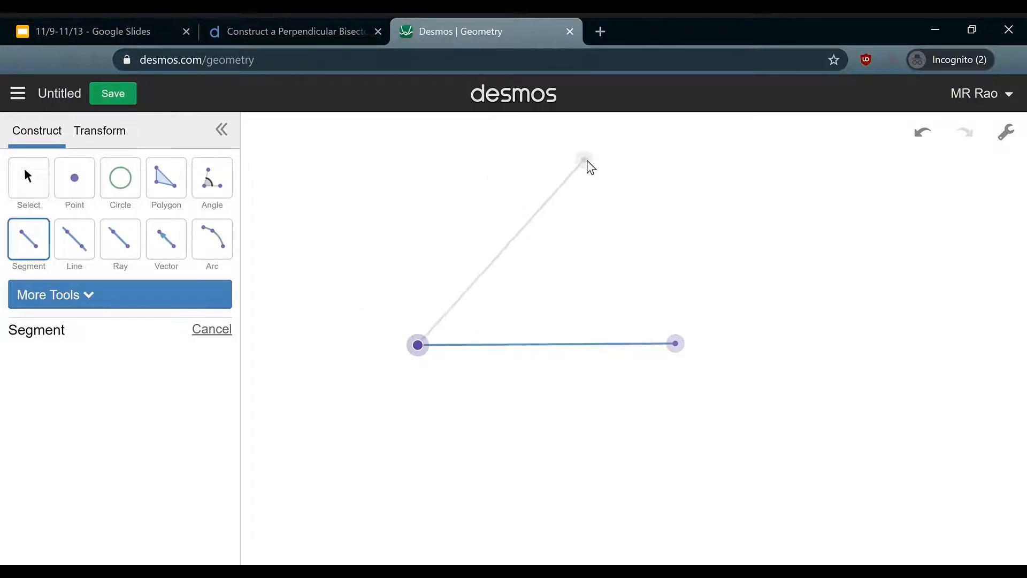
pyautogui.click(618, 165)
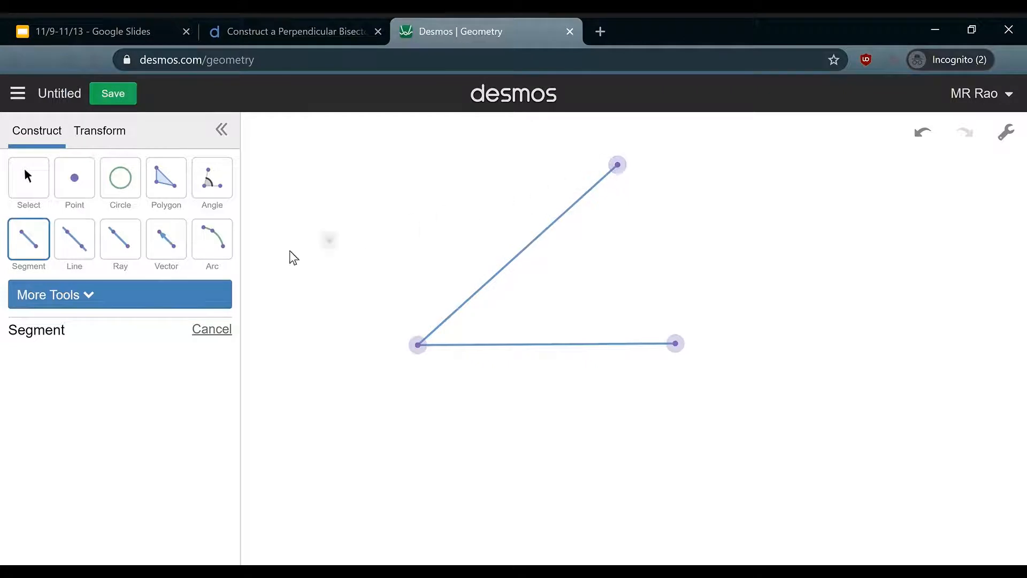
# Step: Measure the angle between the two segments at their shared vertex, and undo the measurement
pyautogui.click(216, 186)
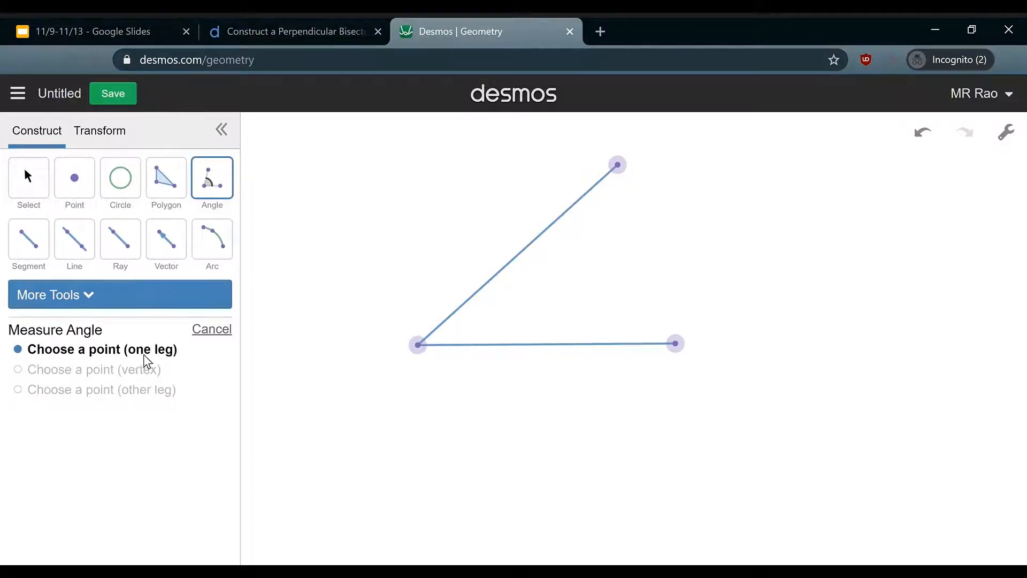
pyautogui.click(619, 165)
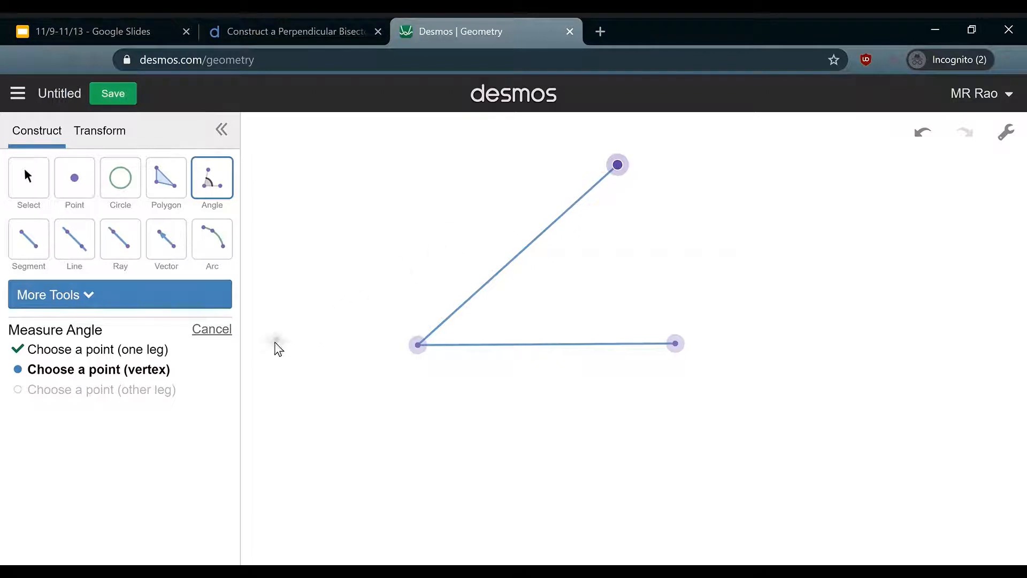
pyautogui.click(419, 345)
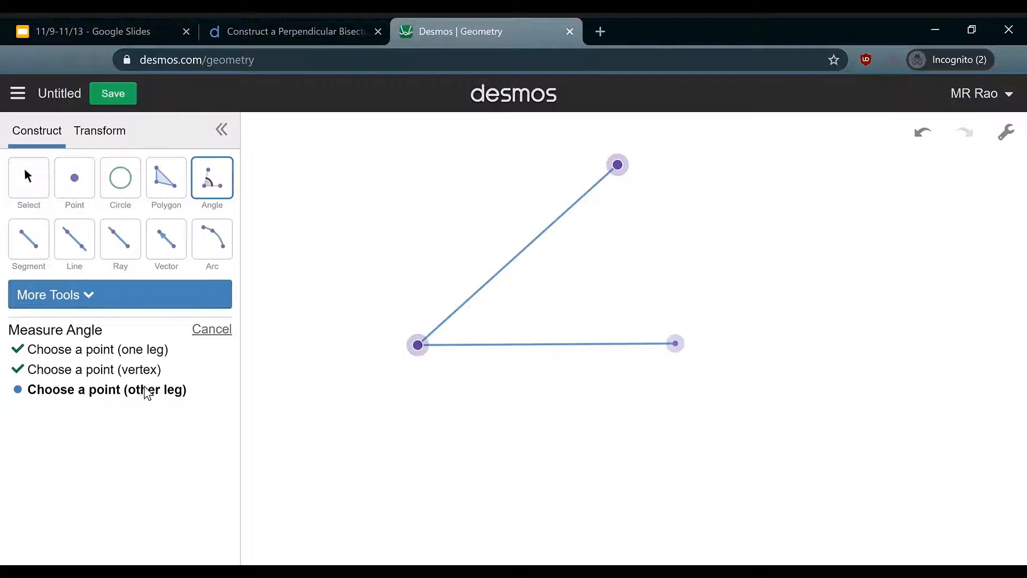
pyautogui.click(685, 348)
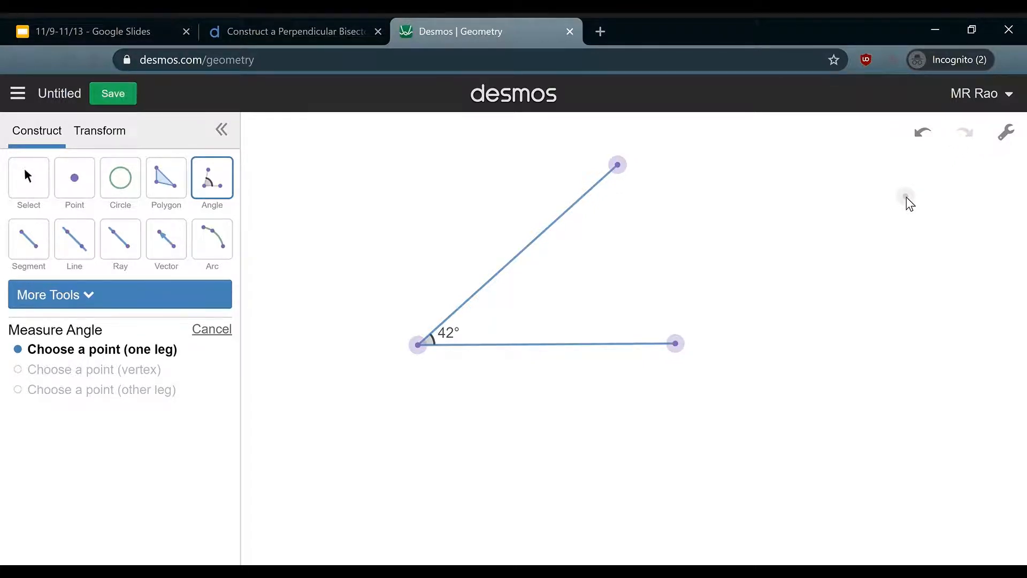
pyautogui.hotkey('ctrl', 'z')
# Step: Select the vertex and the outer endpoints of both segments and show their labels
pyautogui.click(41, 189)
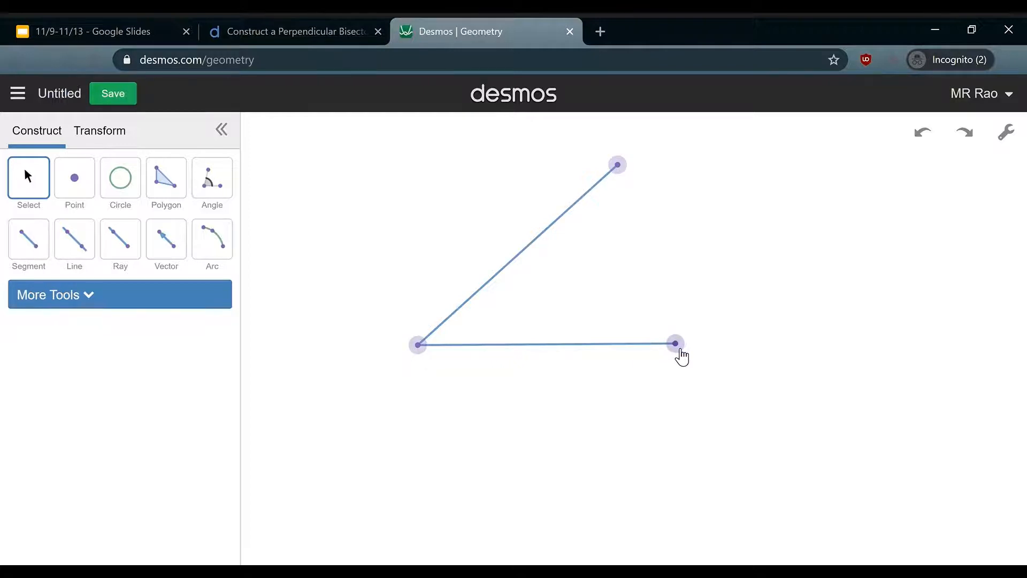
pyautogui.click(624, 171)
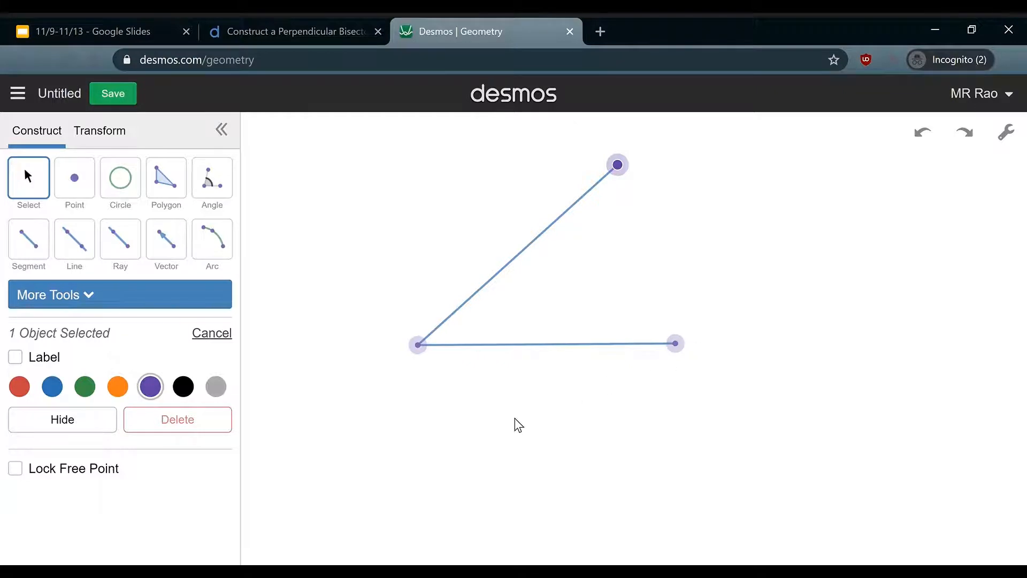
pyautogui.click(418, 345)
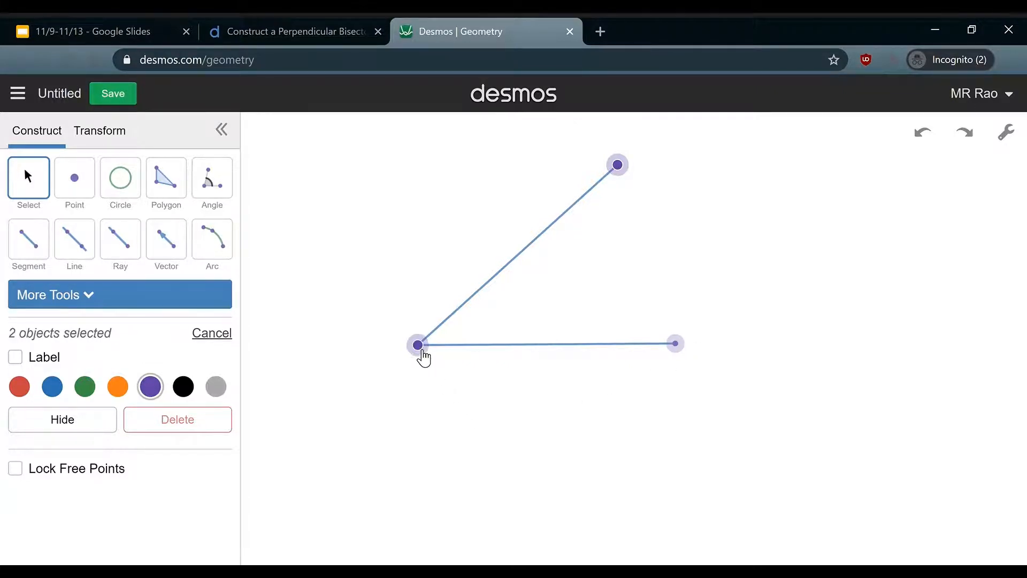
pyautogui.click(680, 345)
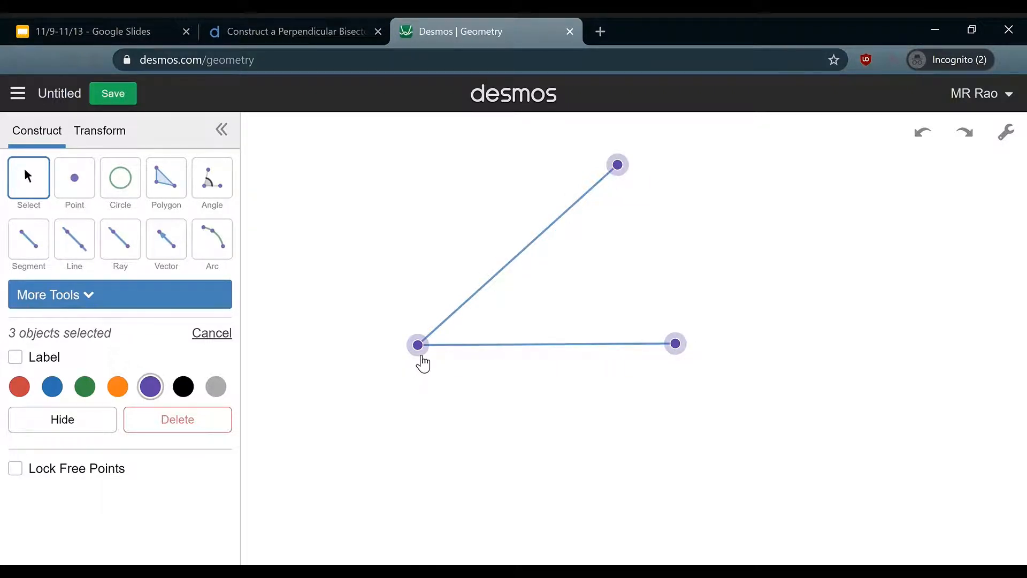
pyautogui.click(25, 362)
# Step: Draw a circle centred at A through a point midway along segment AC, and mark its intersection with segment AB
pyautogui.click(129, 189)
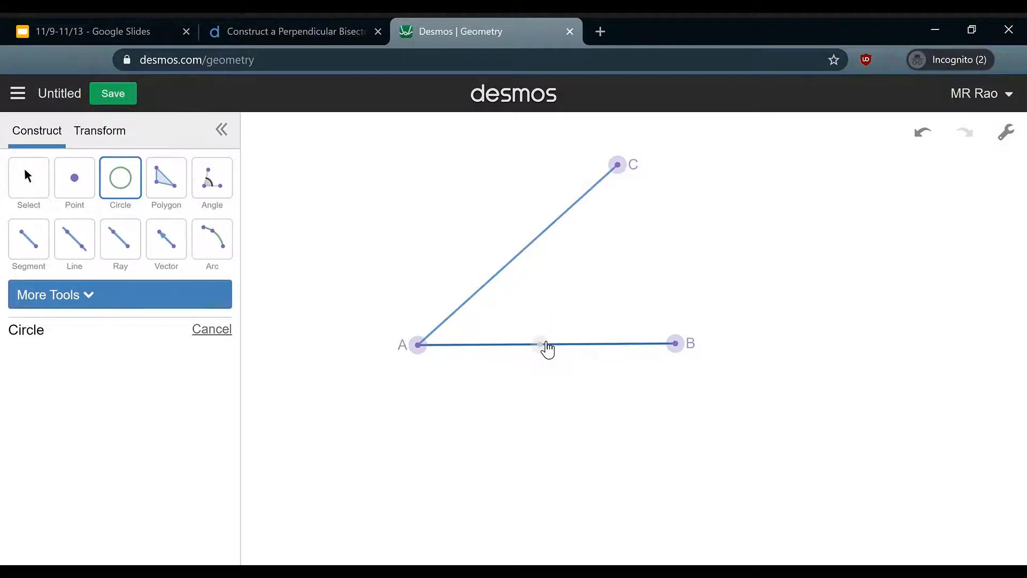
pyautogui.click(419, 347)
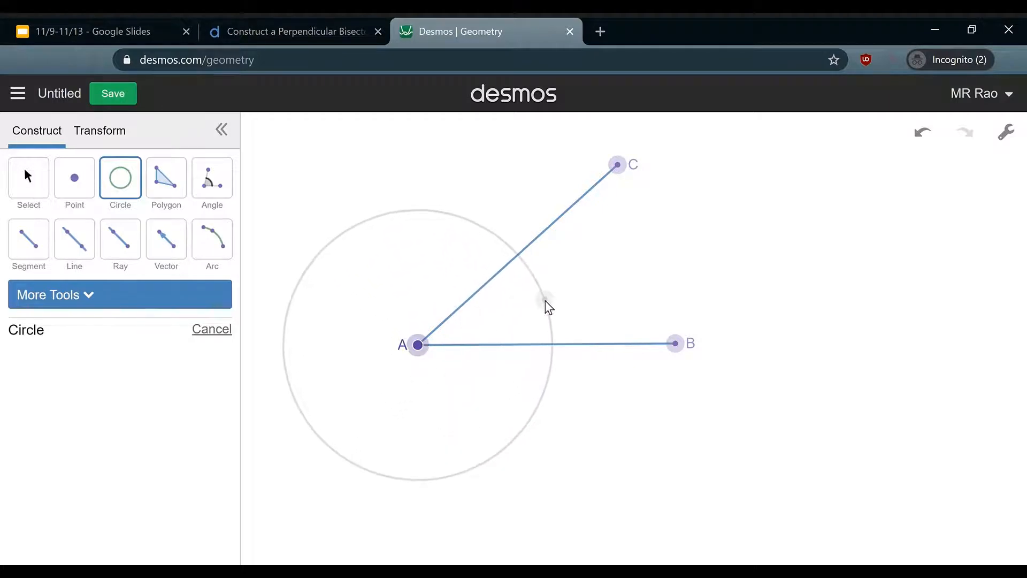
pyautogui.click(526, 260)
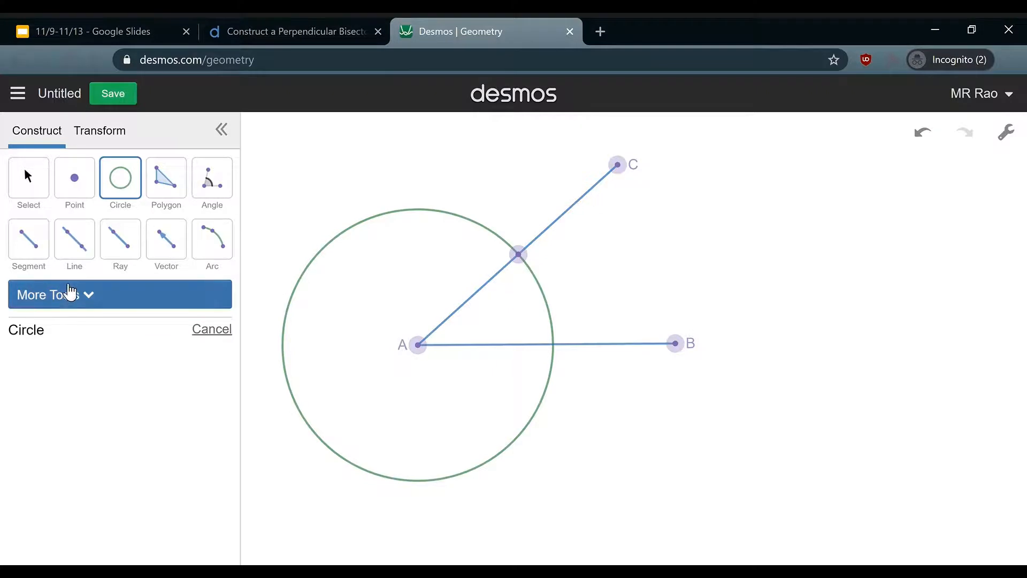
pyautogui.click(79, 194)
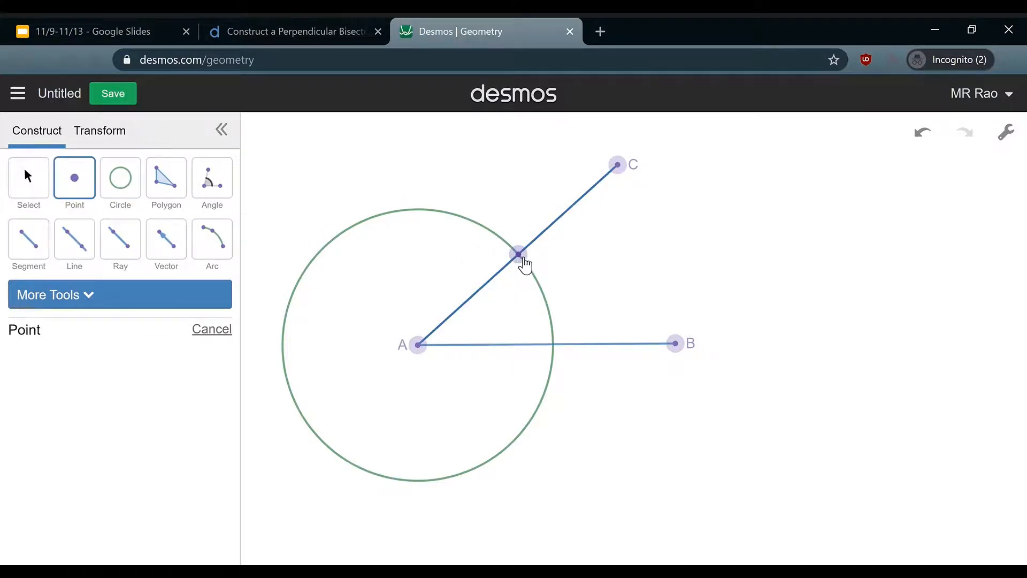
pyautogui.click(555, 345)
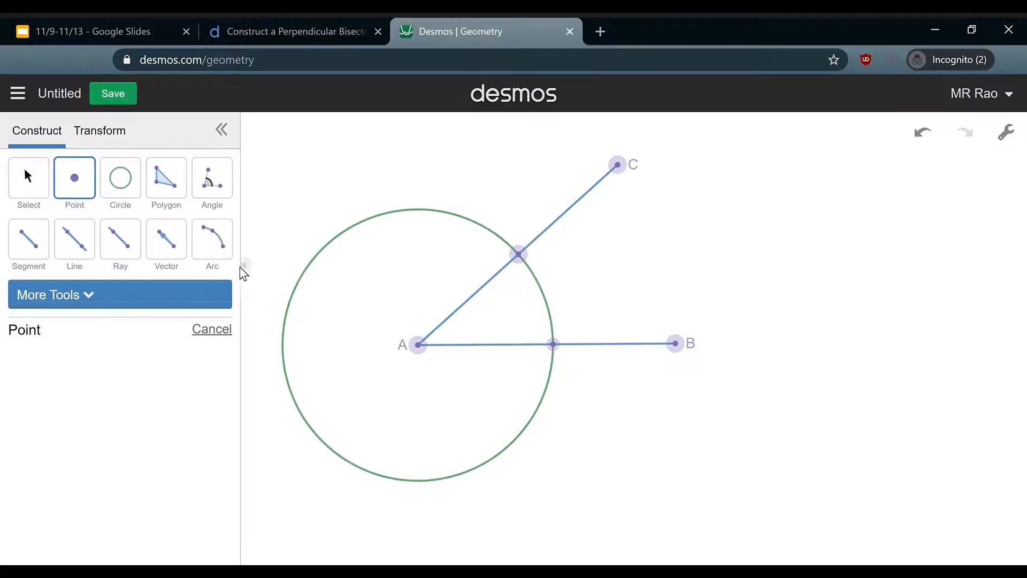
# Step: Show labels on the two points where the circle crosses segments AC and AB
pyautogui.click(48, 198)
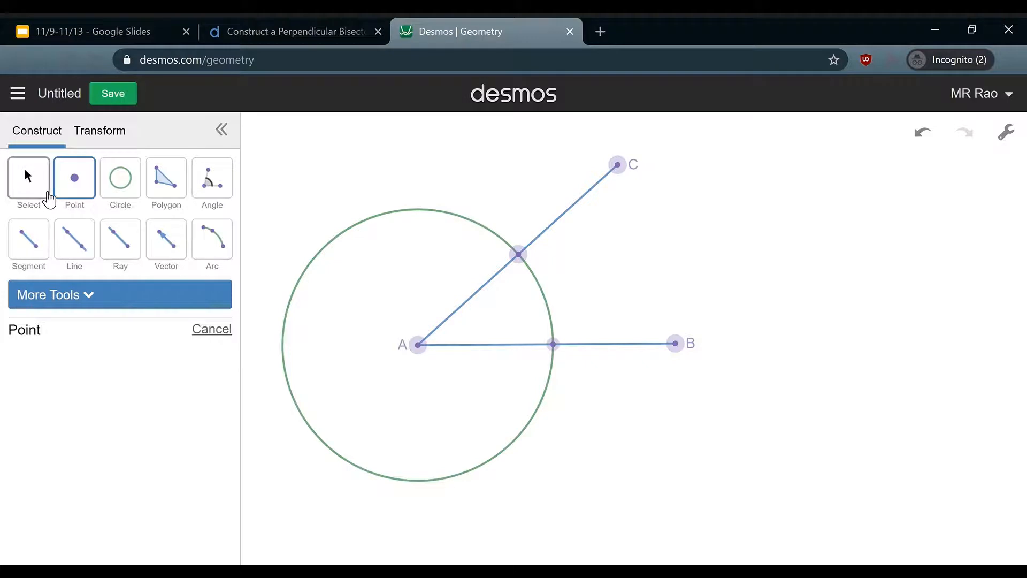
pyautogui.click(519, 256)
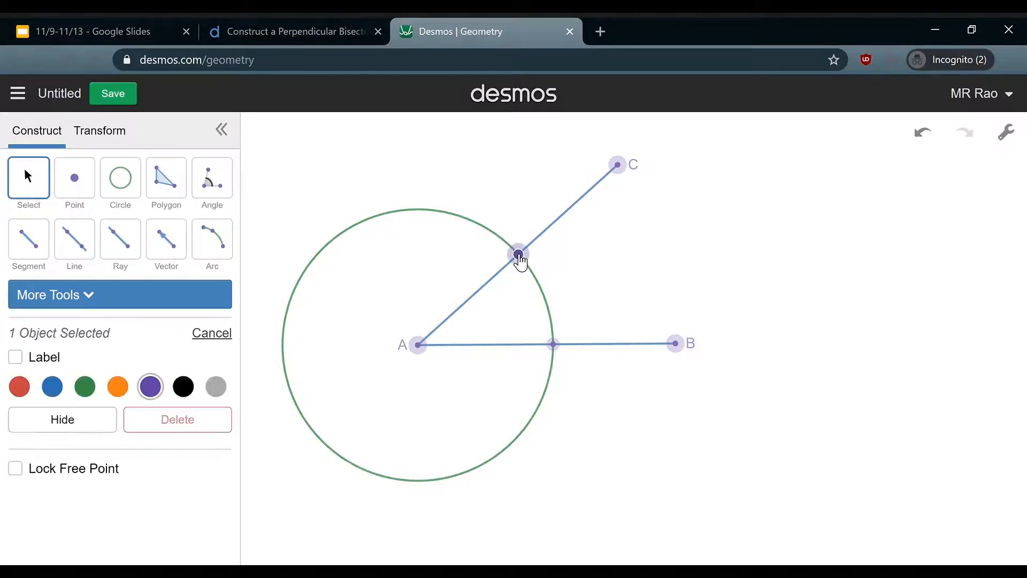
pyautogui.click(563, 347)
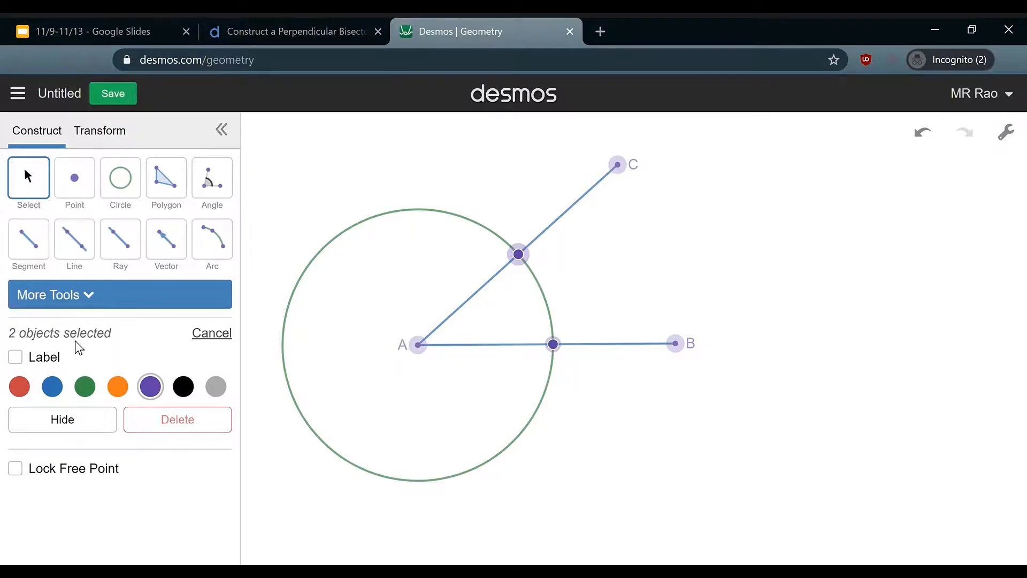
pyautogui.click(16, 358)
# Step: Draw a circle centred at D through E and another circle centred at E through D
pyautogui.click(115, 182)
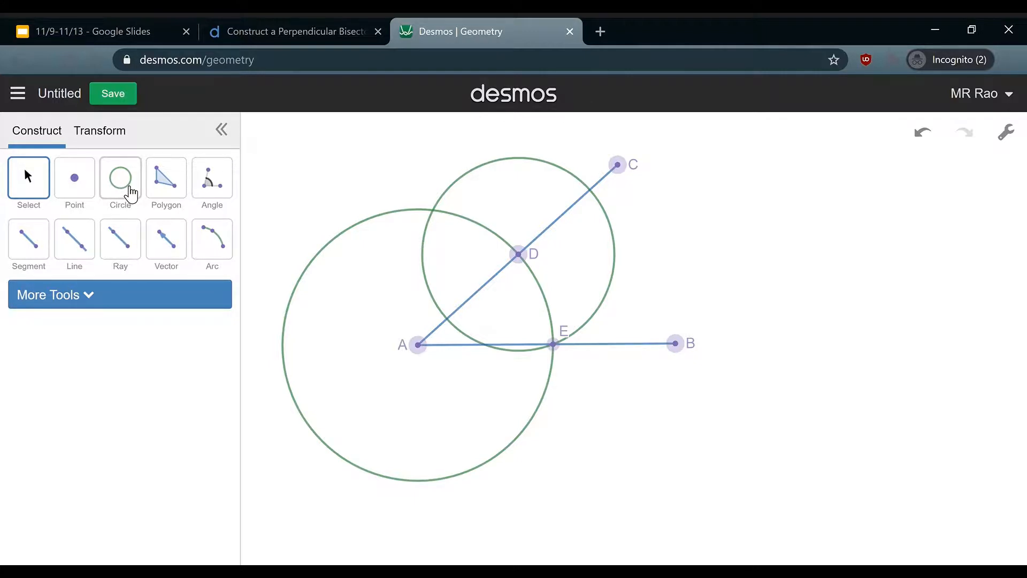
pyautogui.hotkey('ctrl', 'z')
pyautogui.click(133, 185)
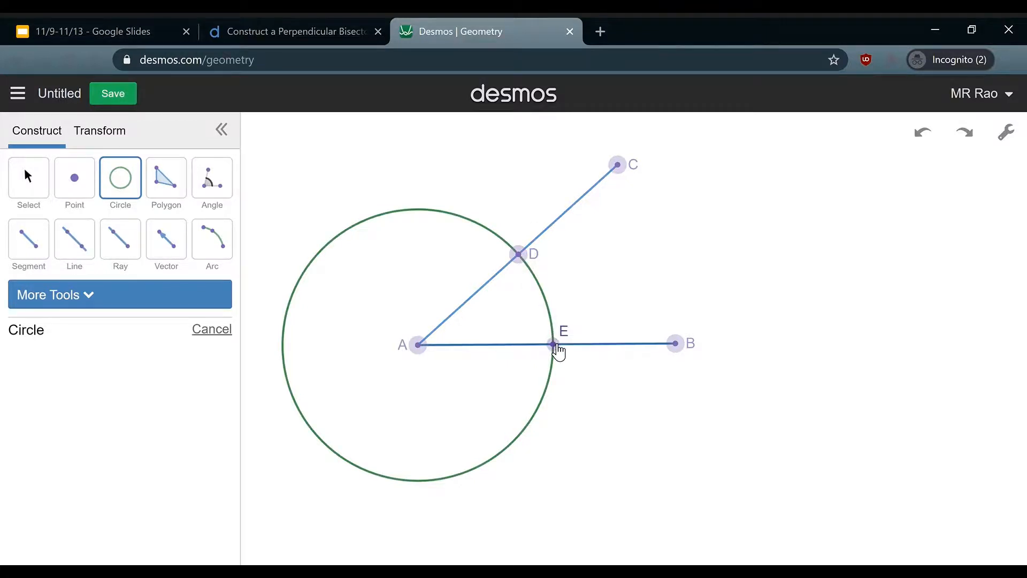
pyautogui.click(519, 254)
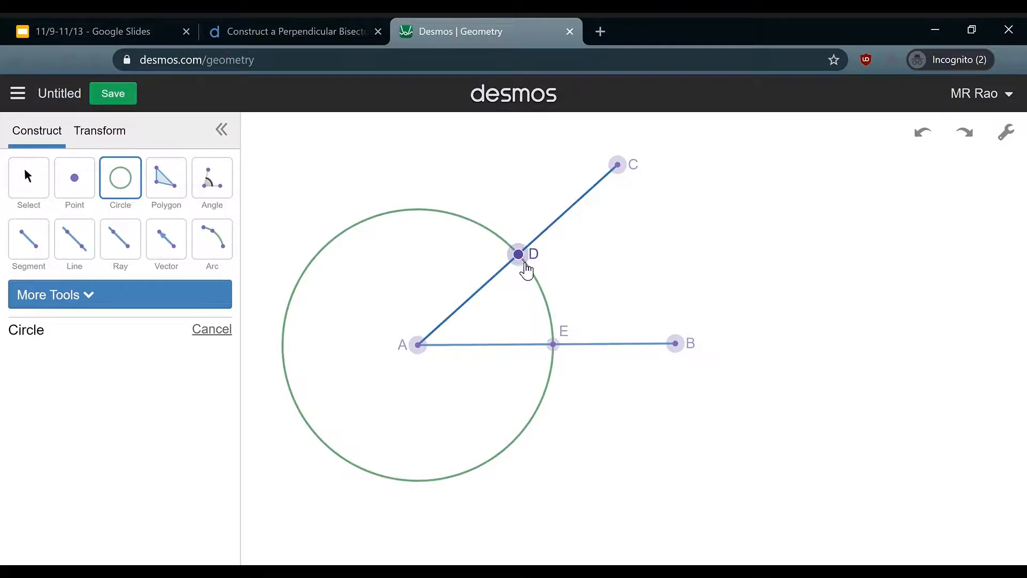
pyautogui.click(554, 346)
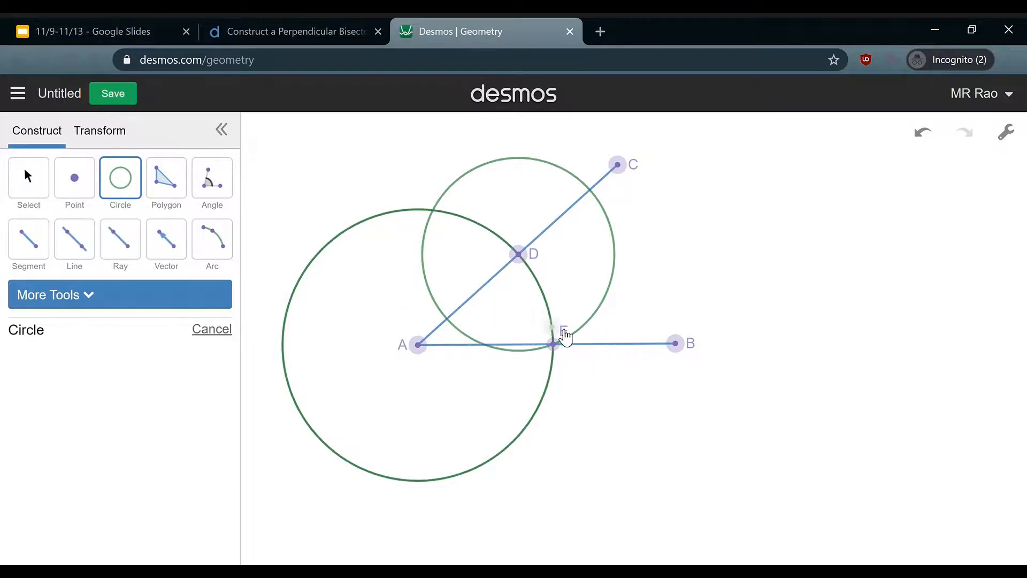
pyautogui.click(555, 344)
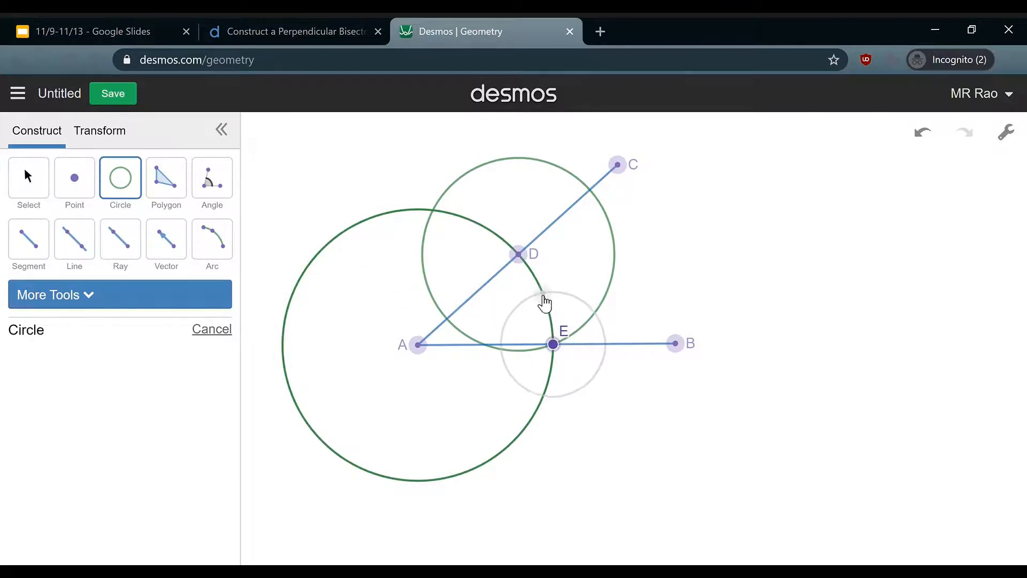
pyautogui.click(519, 255)
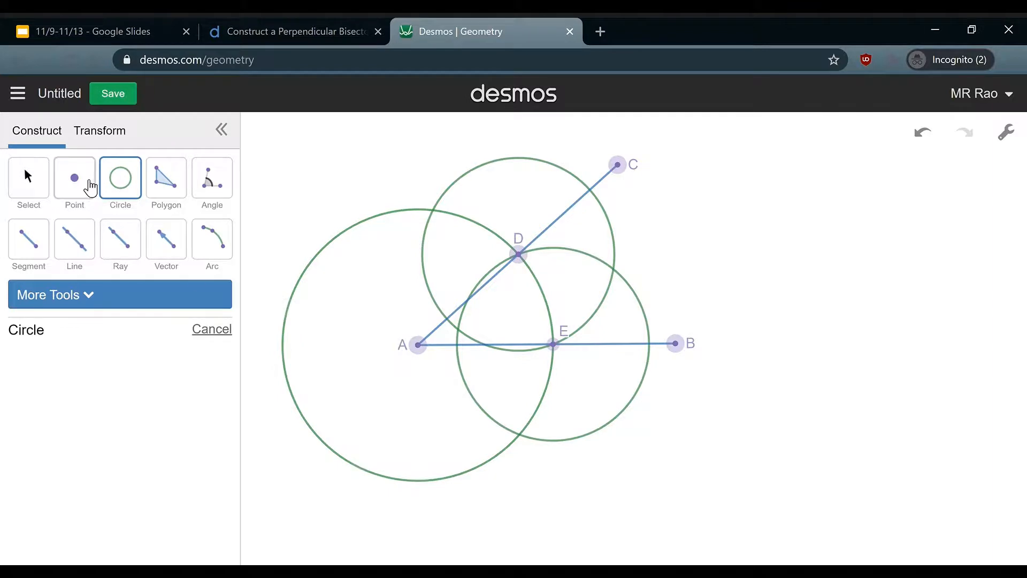
# Step: Hide the large circle centred at A
pyautogui.click(31, 179)
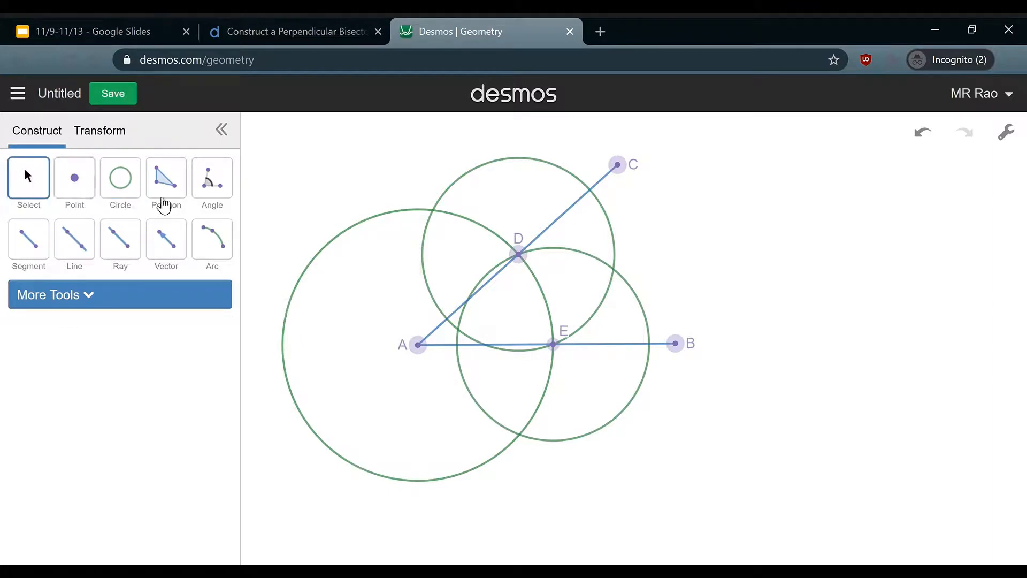
pyautogui.click(313, 269)
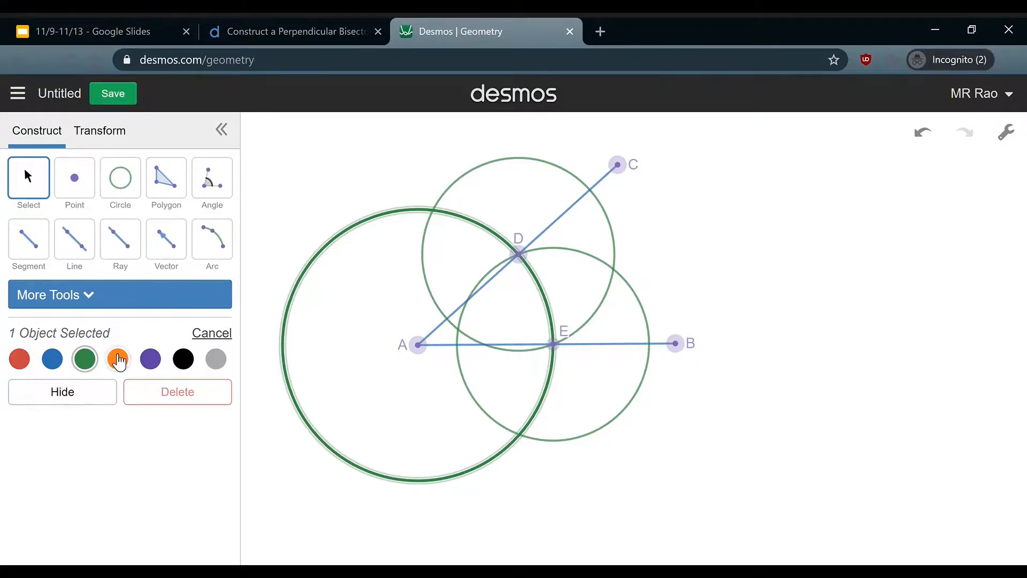
pyautogui.click(70, 399)
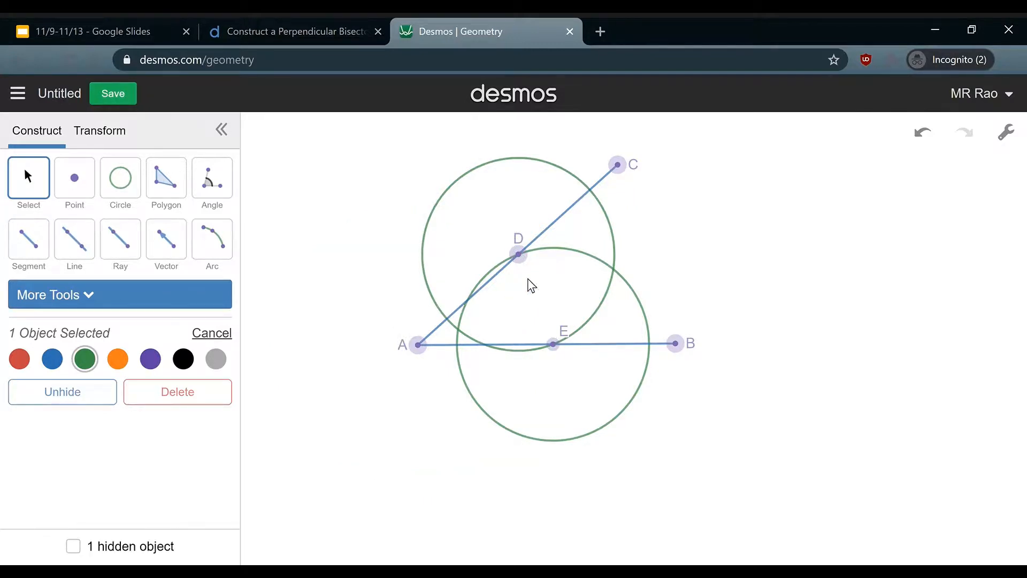
# Step: Colour the circle centred at D and its centre point orange
pyautogui.click(478, 171)
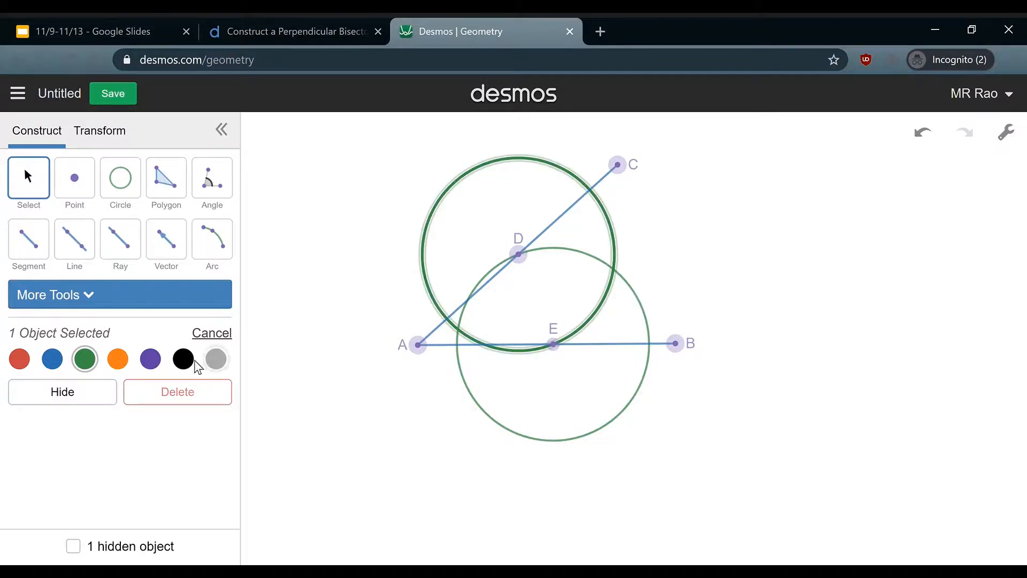
pyautogui.click(128, 364)
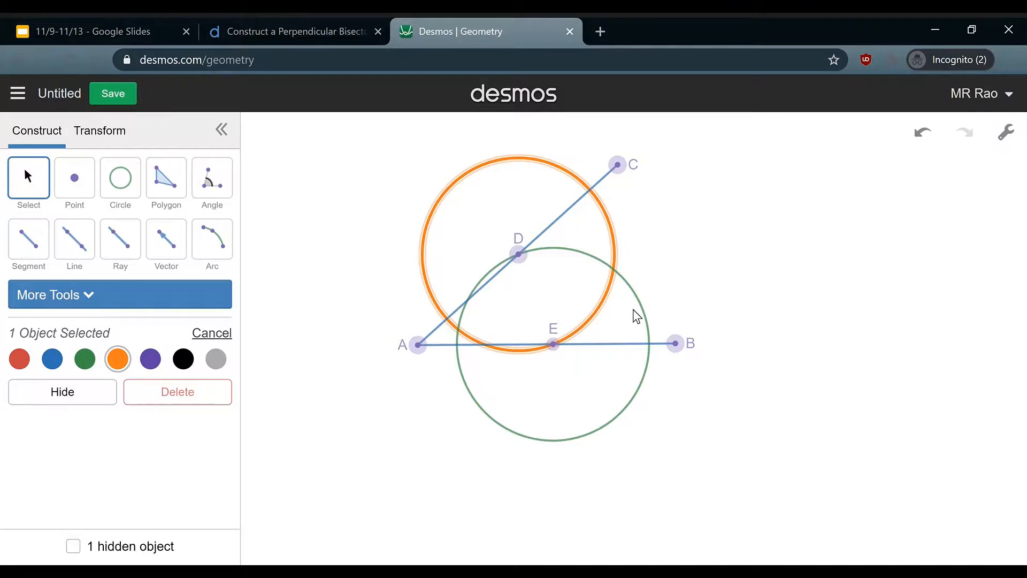
pyautogui.click(519, 256)
pyautogui.click(118, 387)
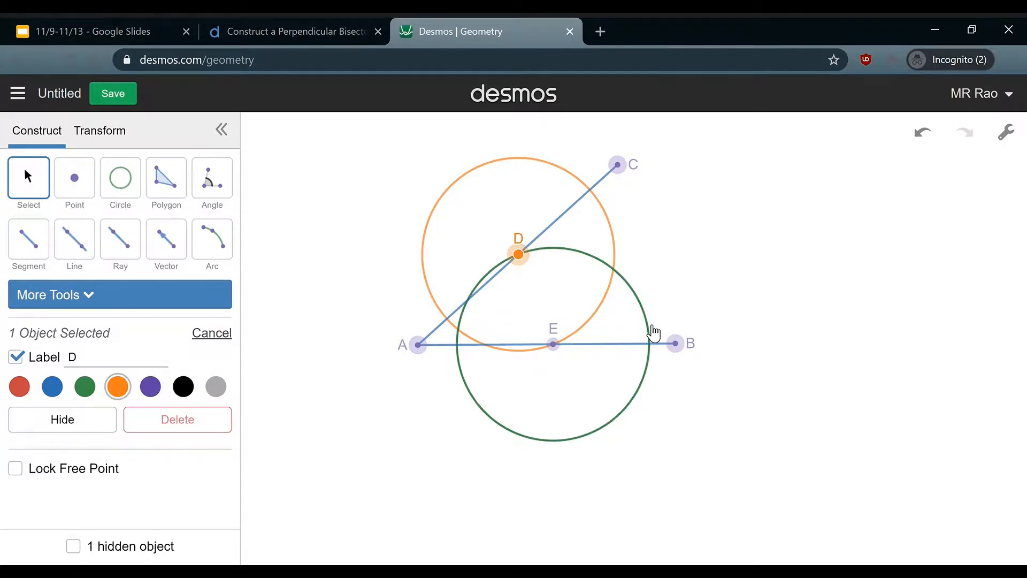
# Step: Colour point E green to match the circle centred on it
pyautogui.click(562, 349)
pyautogui.click(87, 388)
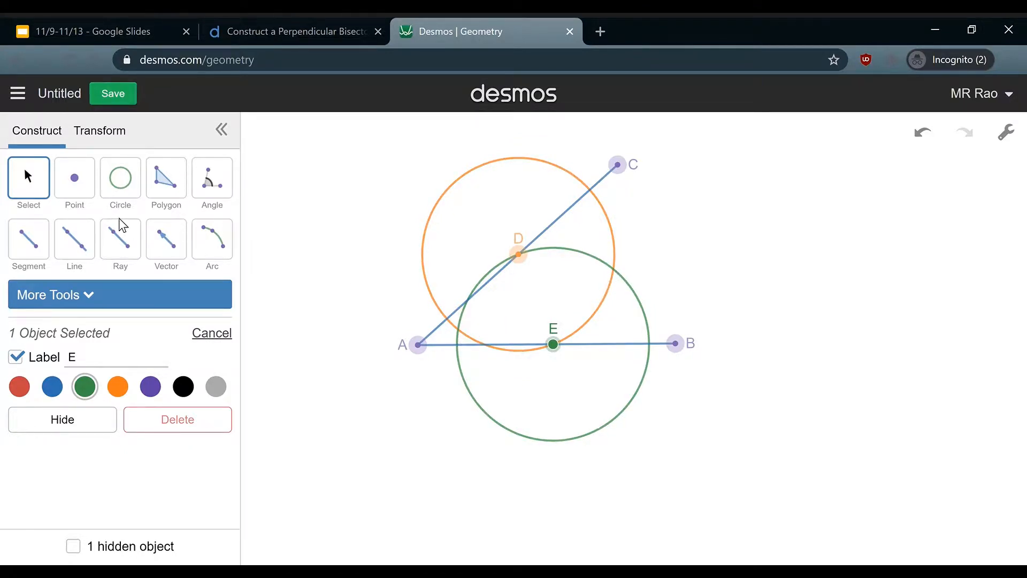
# Step: Place a point where the orange and green circles intersect inside angle CAB and show its label
pyautogui.click(80, 184)
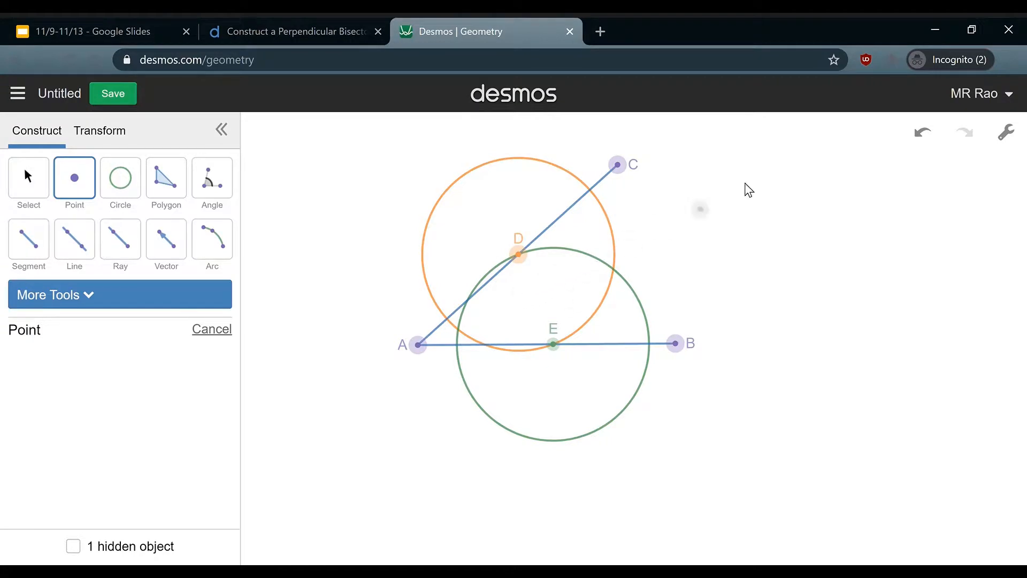
pyautogui.click(614, 270)
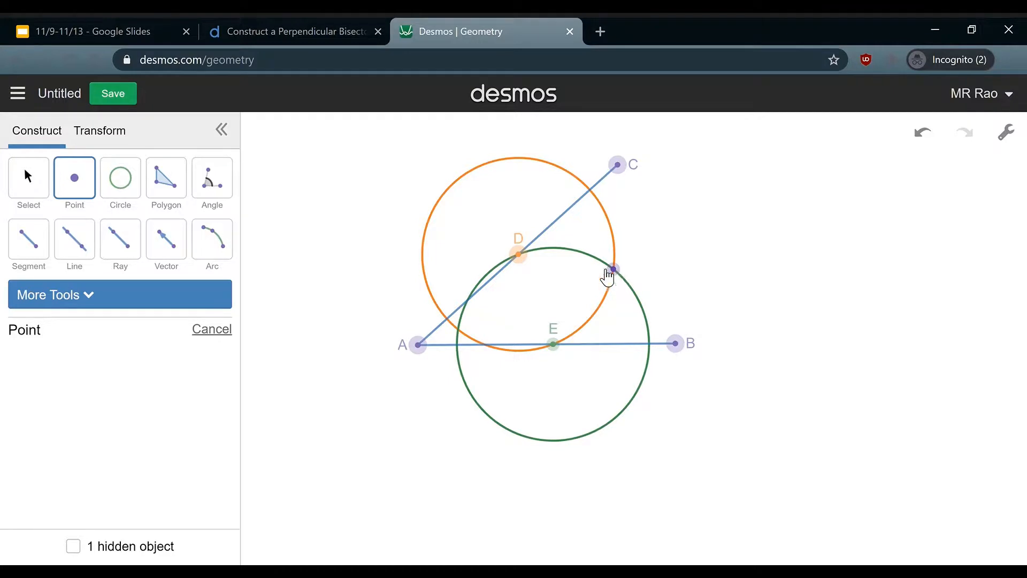
pyautogui.click(41, 187)
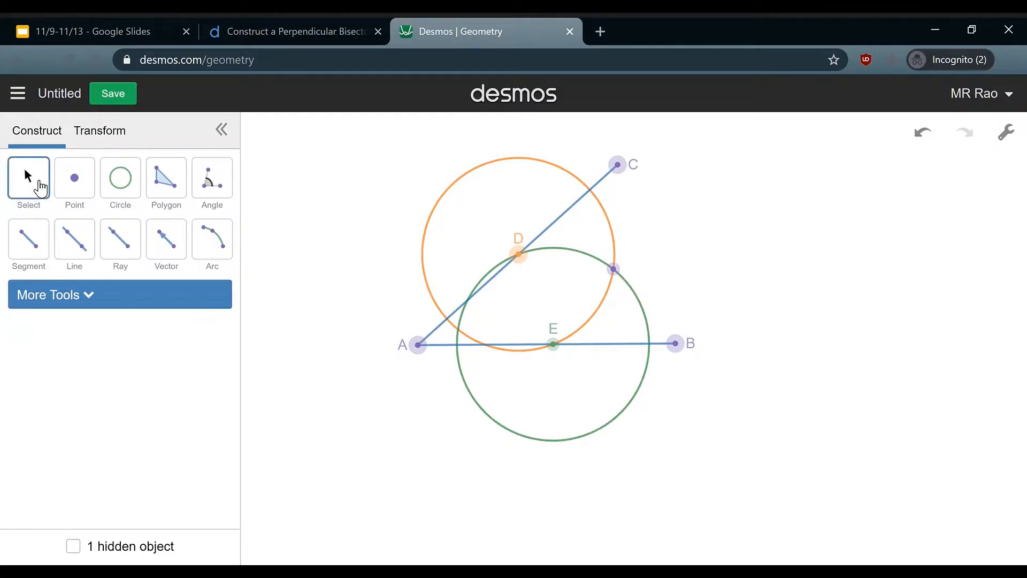
pyautogui.click(614, 269)
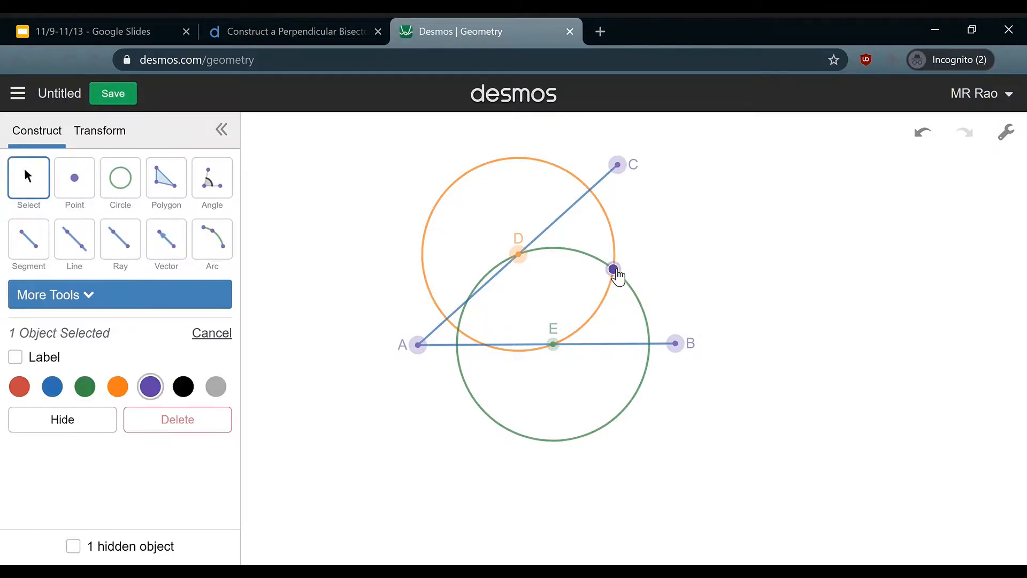
pyautogui.click(16, 357)
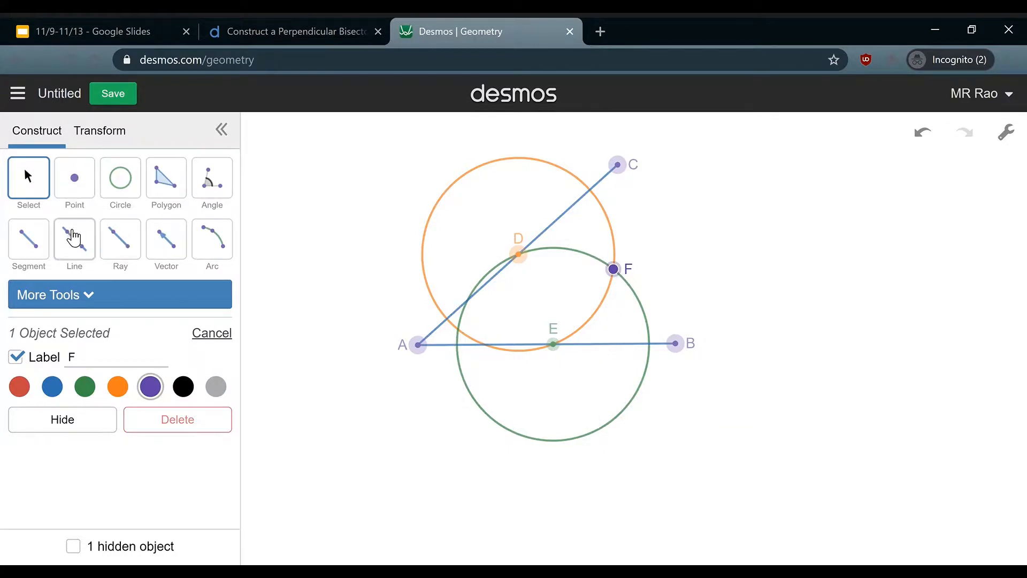
# Step: Try drawing a segment from point A to point F and undo it
pyautogui.click(35, 247)
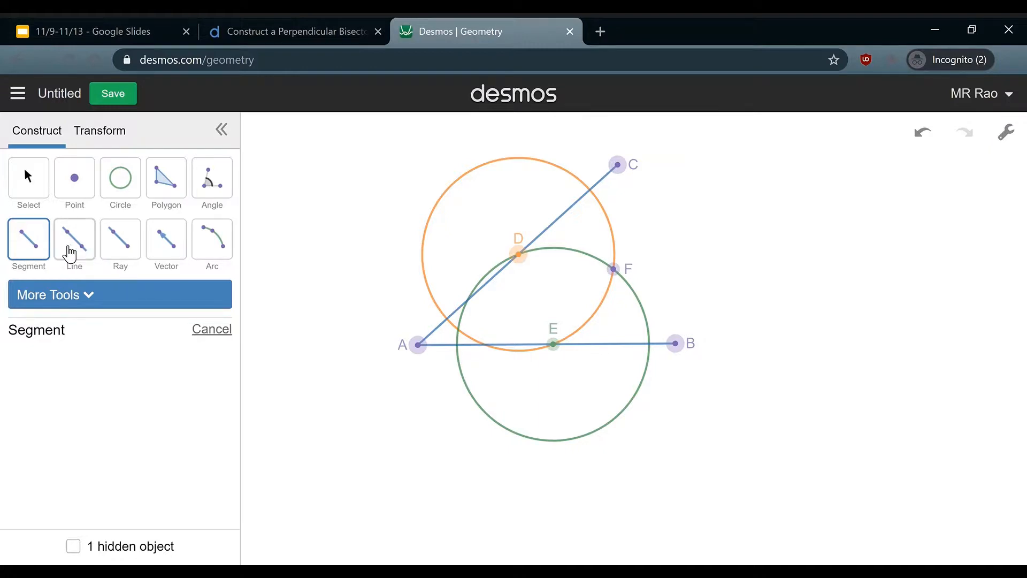
pyautogui.click(85, 247)
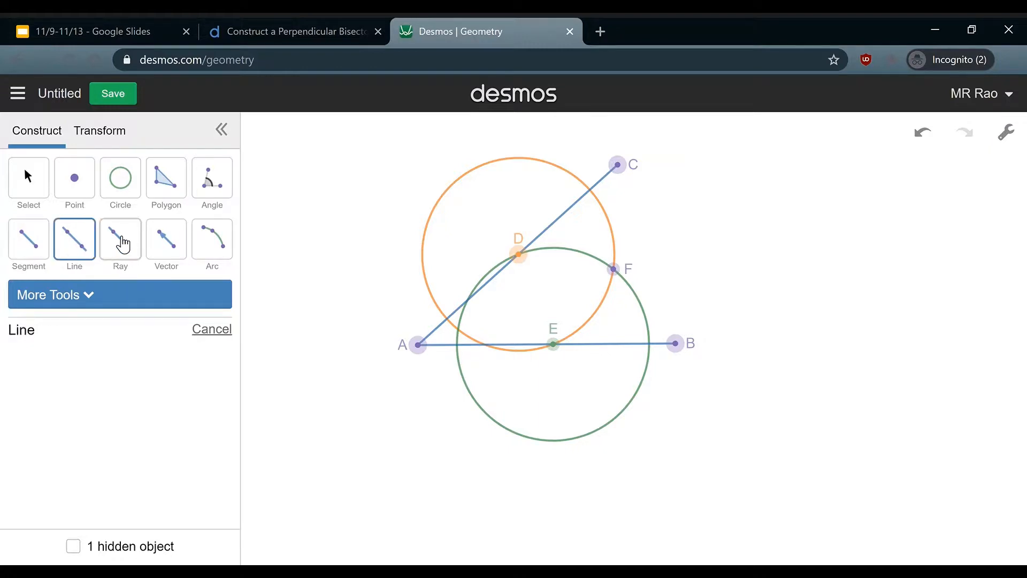
pyautogui.click(39, 246)
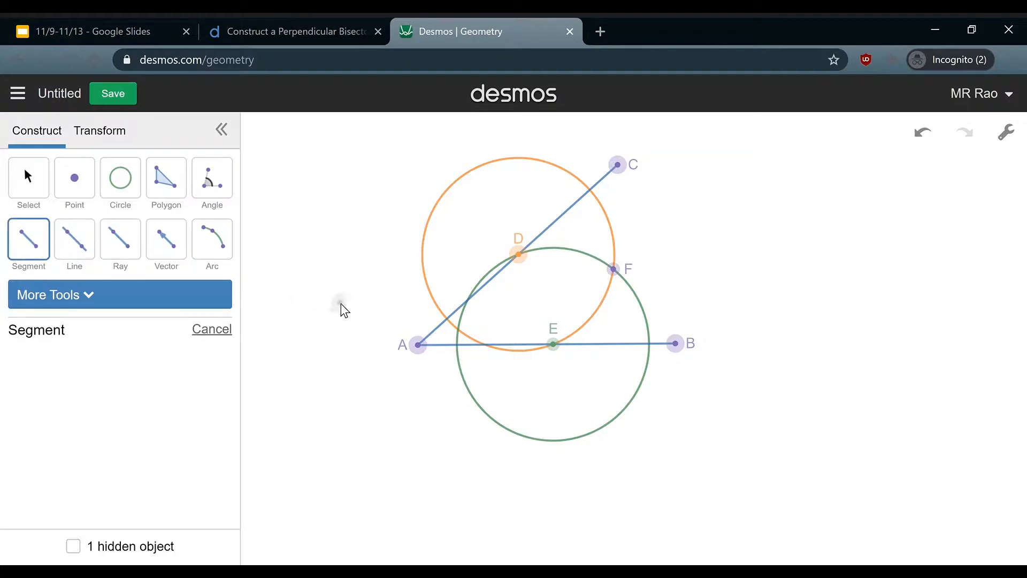
pyautogui.click(420, 344)
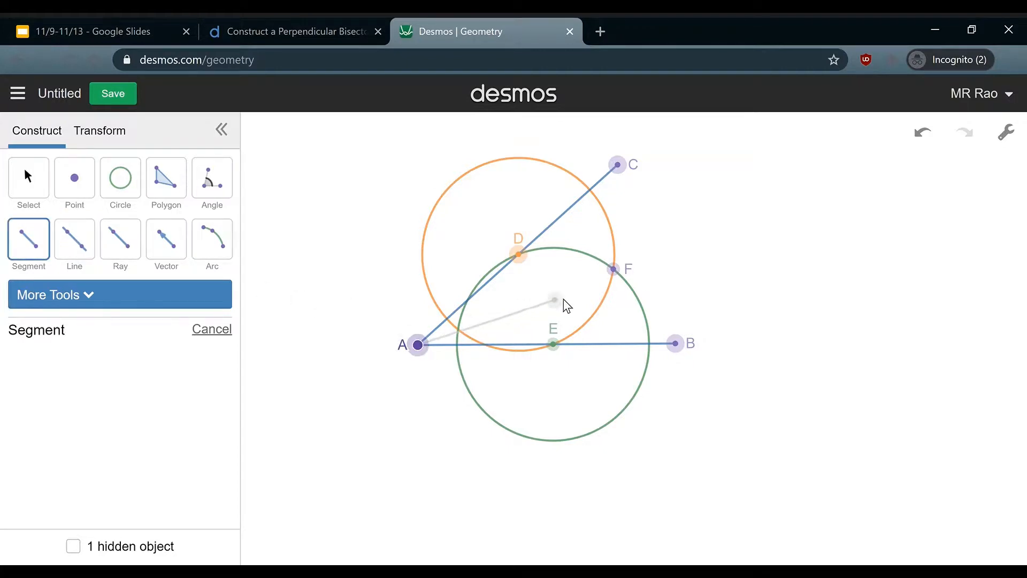
pyautogui.click(615, 269)
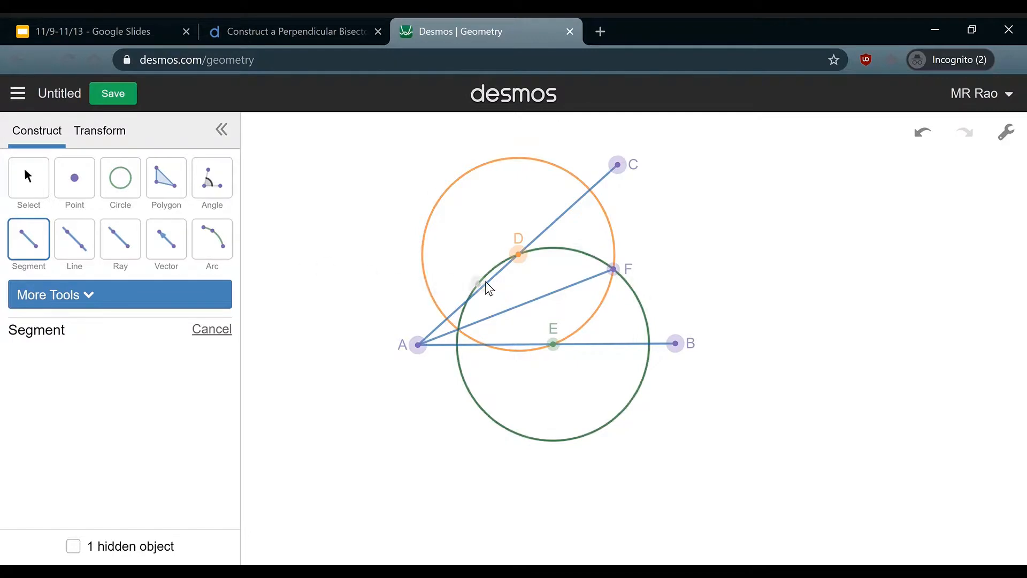
pyautogui.hotkey('ctrl', 'z')
# Step: Try drawing a full line through points A and F and undo it
pyautogui.click(70, 259)
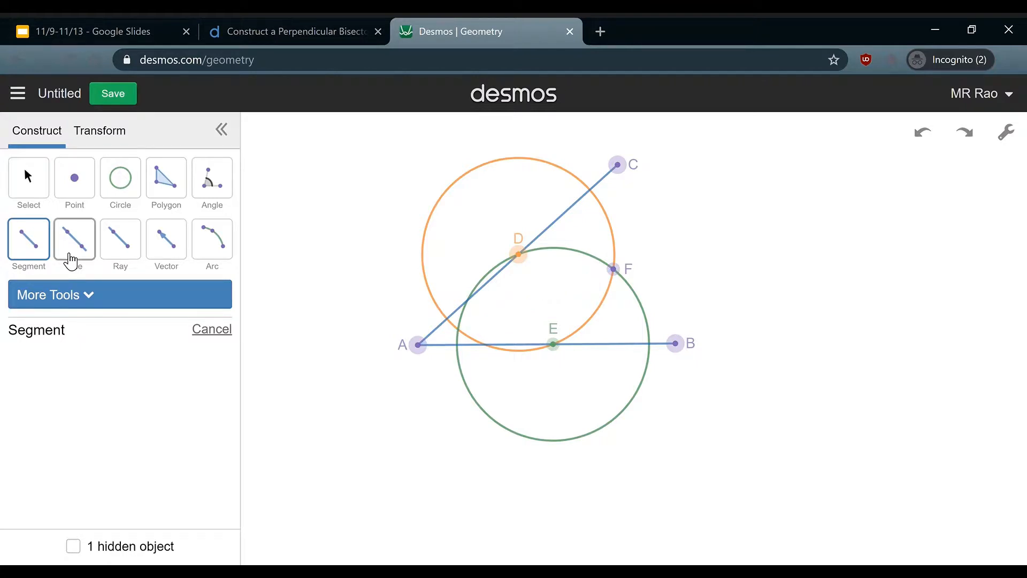
pyautogui.click(418, 346)
pyautogui.click(614, 269)
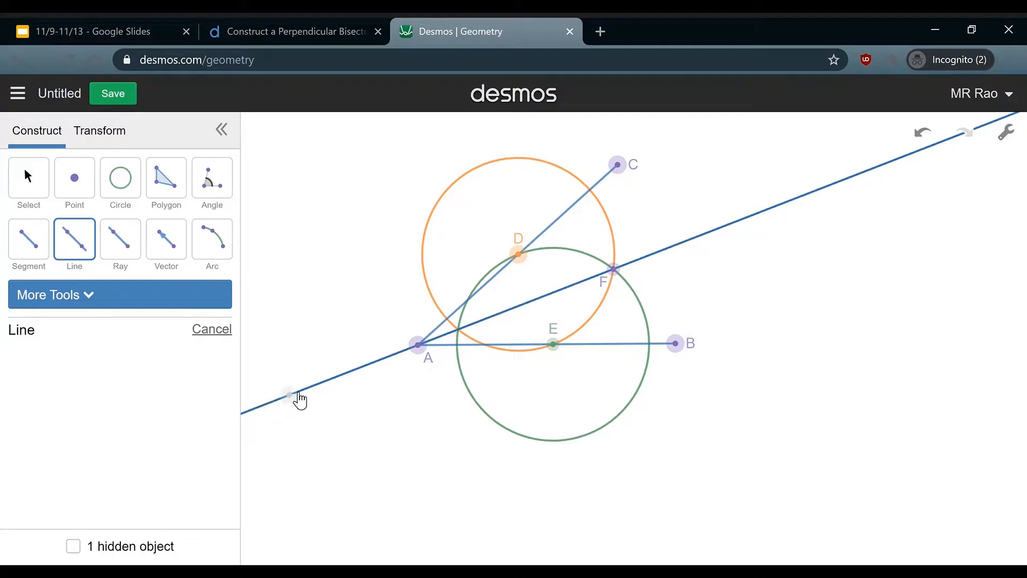
pyautogui.hotkey('ctrl', 'z')
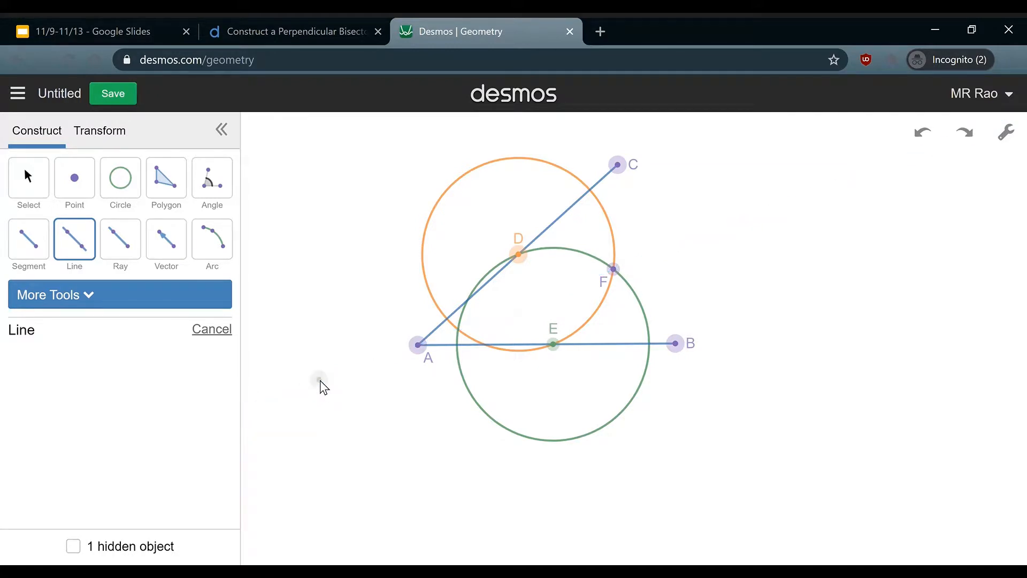
# Step: Try drawing a ray from point A through point F and undo it
pyautogui.click(121, 240)
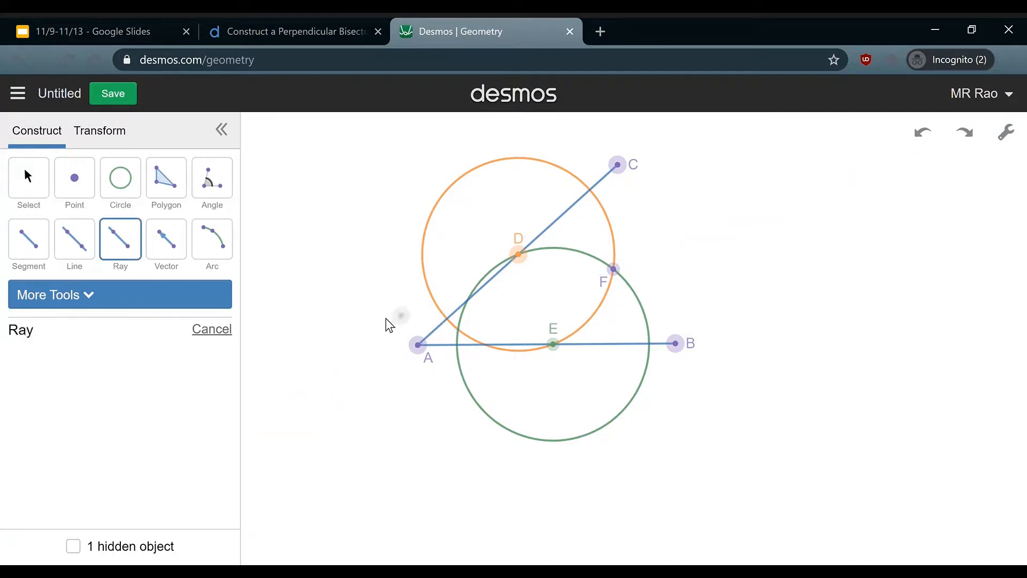
pyautogui.click(420, 347)
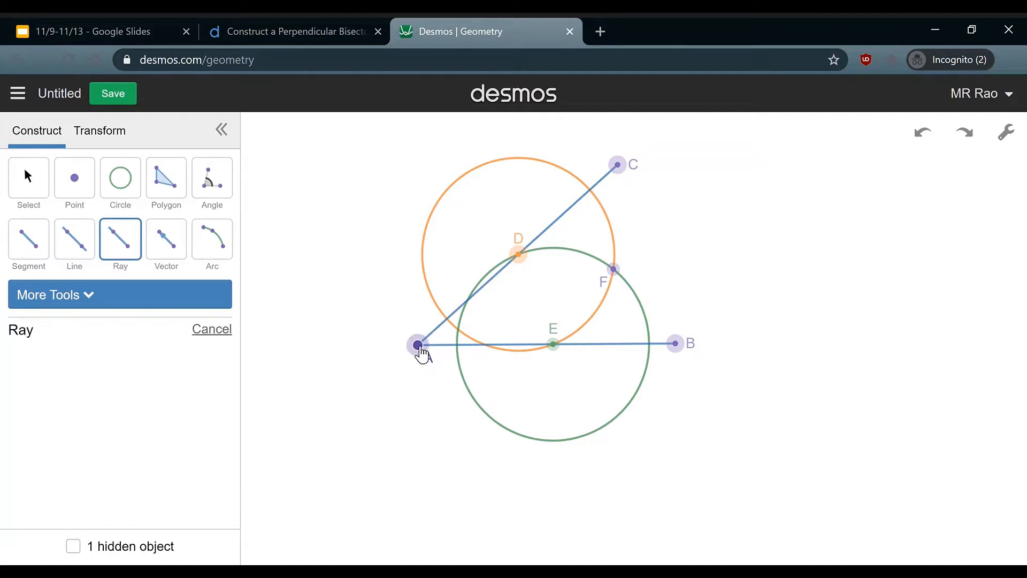
pyautogui.click(621, 270)
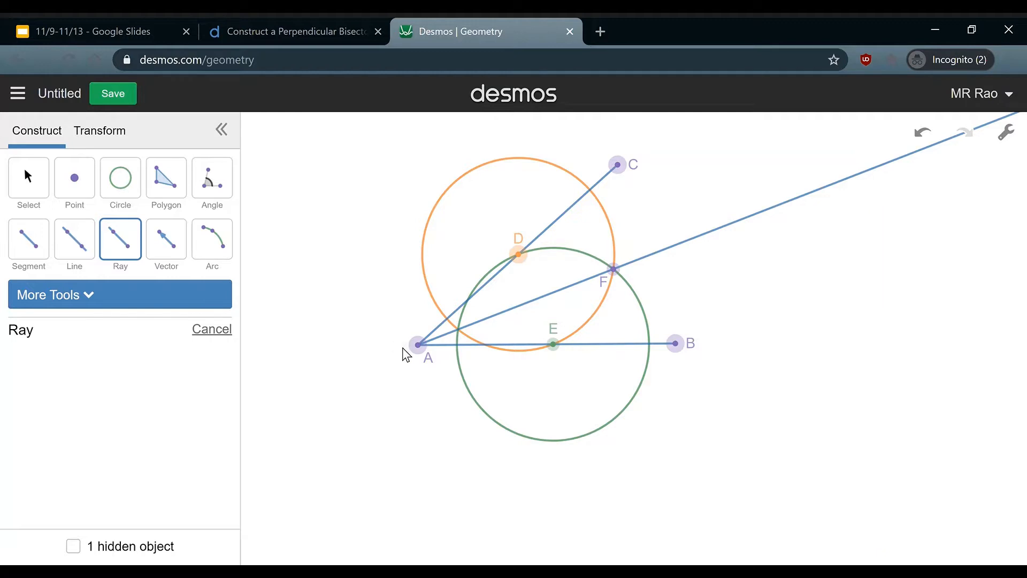
pyautogui.hotkey('ctrl', 'z')
# Step: Draw a segment from point A to point F as the bisector and colour it grey
pyautogui.click(45, 254)
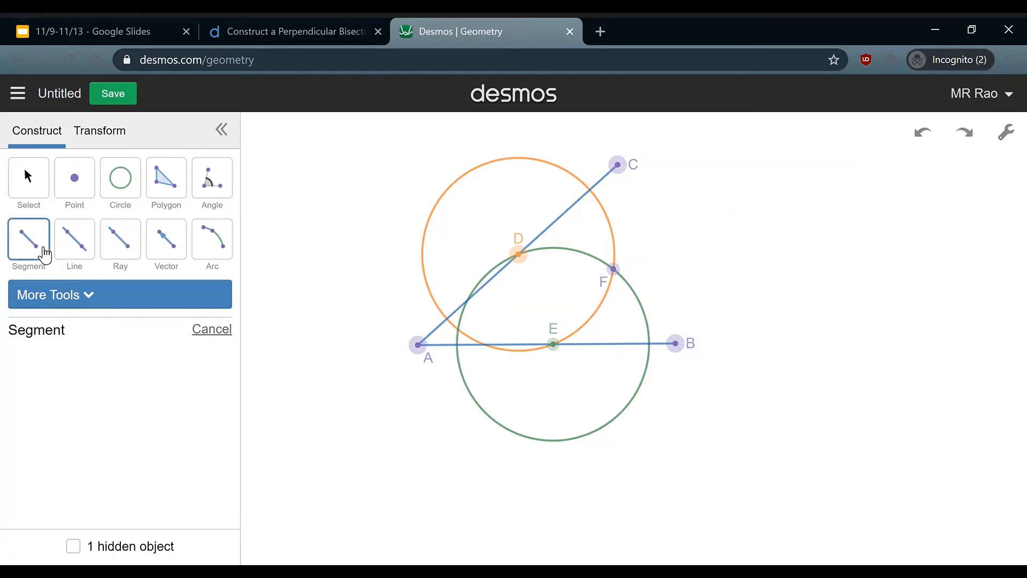
pyautogui.click(422, 343)
pyautogui.click(613, 269)
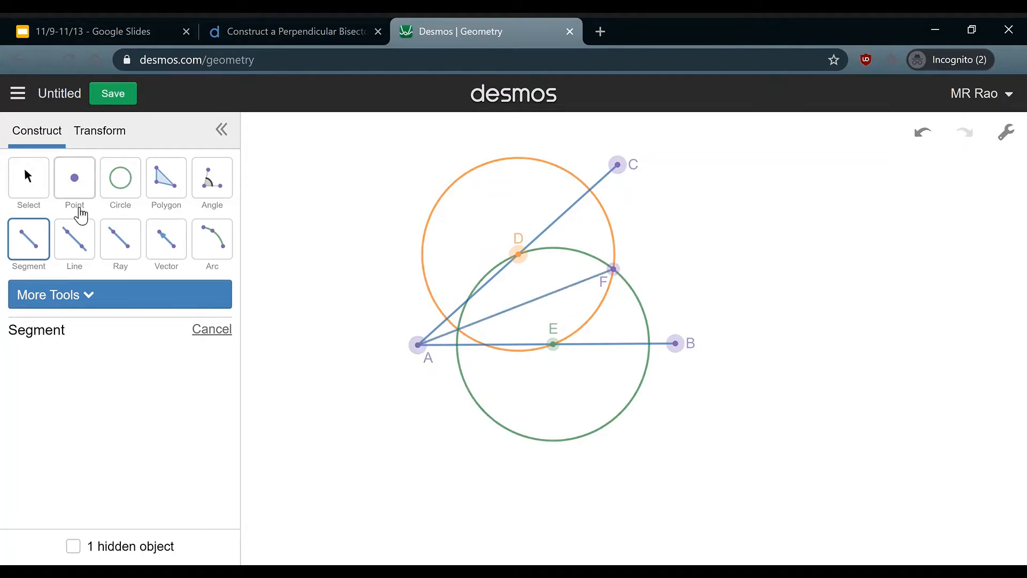
pyautogui.click(38, 188)
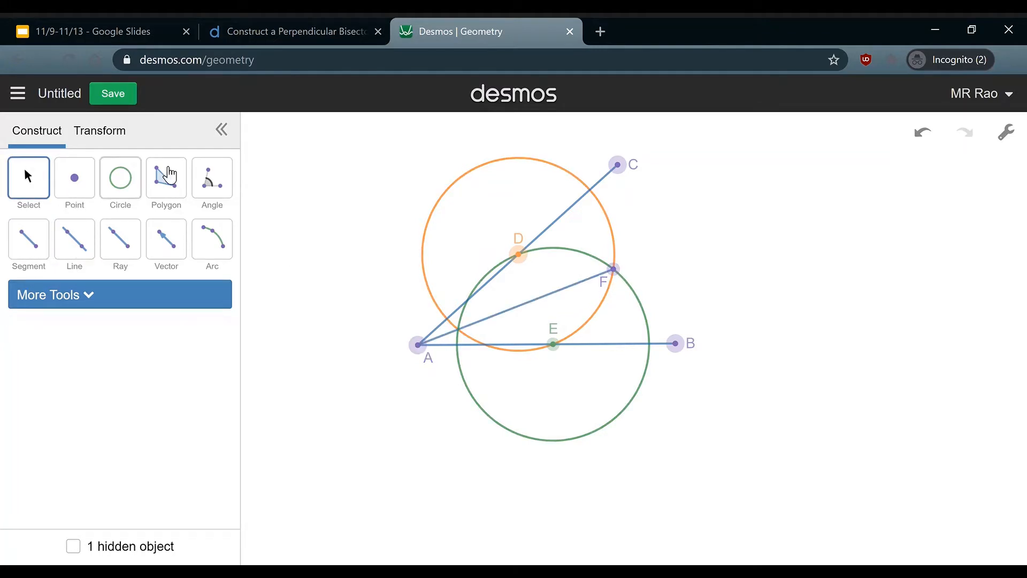
pyautogui.click(551, 293)
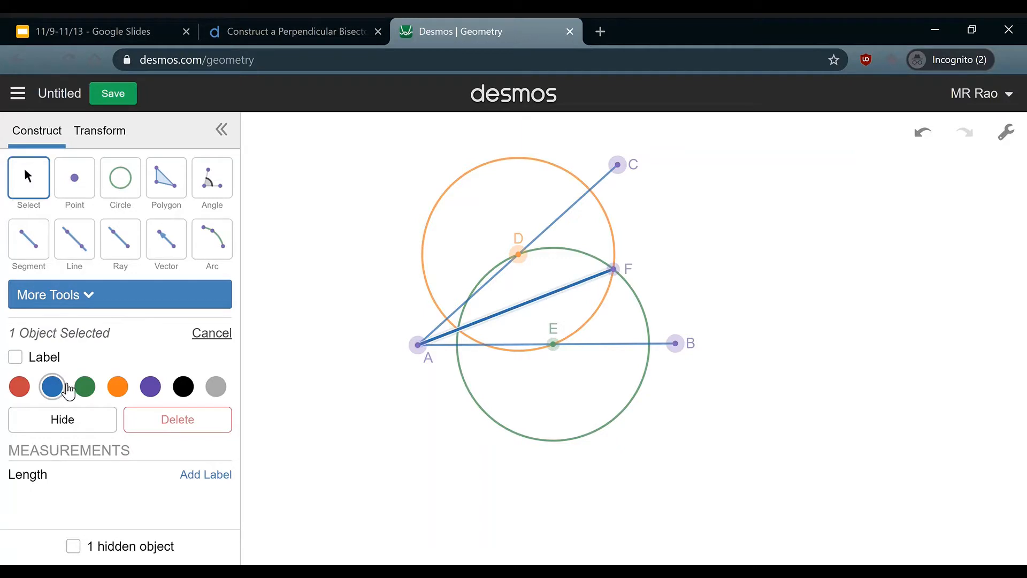
pyautogui.click(216, 388)
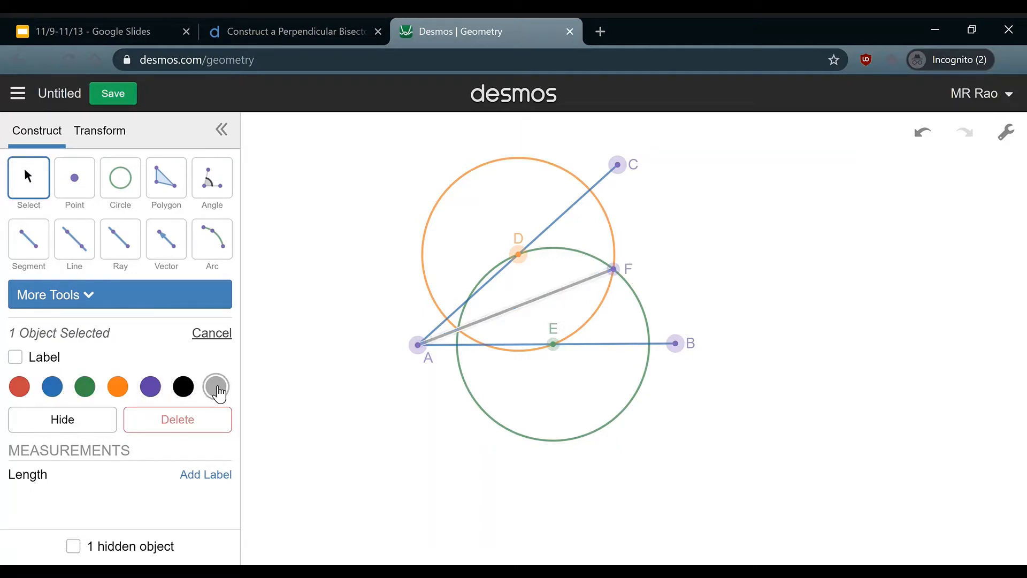
pyautogui.click(289, 348)
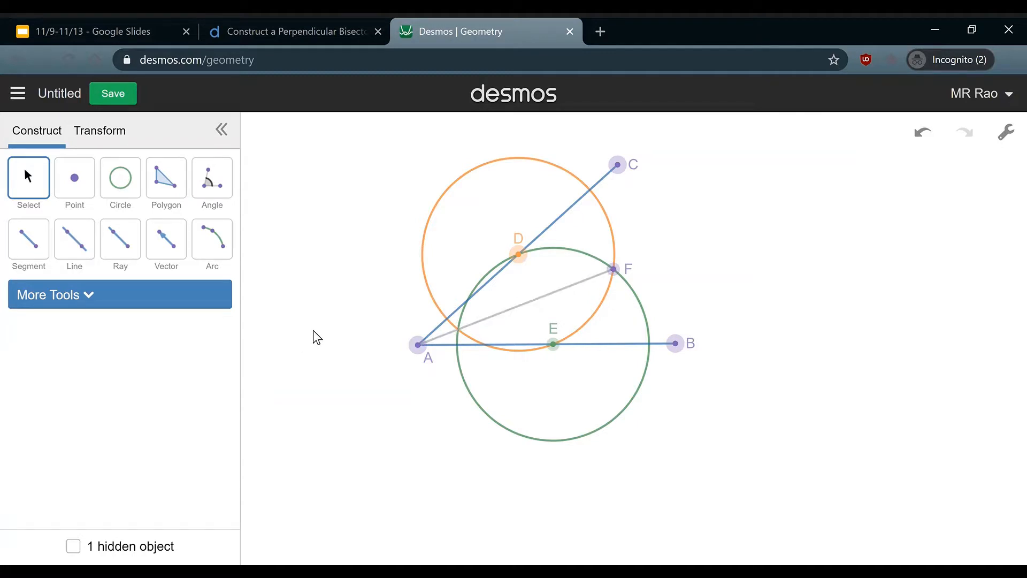
# Step: Hide the orange circle centred at D and the green circle centred at E
pyautogui.click(428, 248)
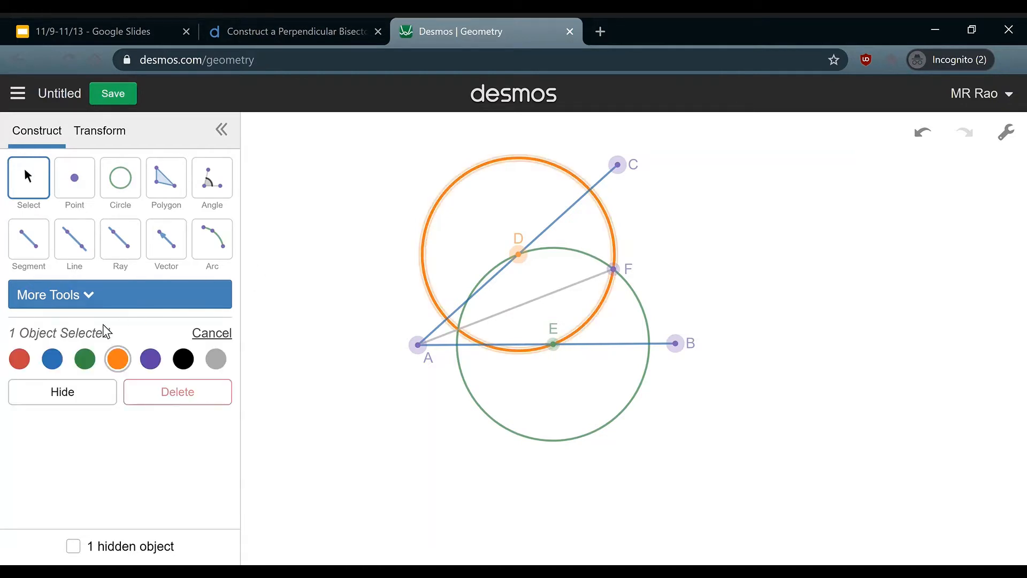
pyautogui.click(39, 392)
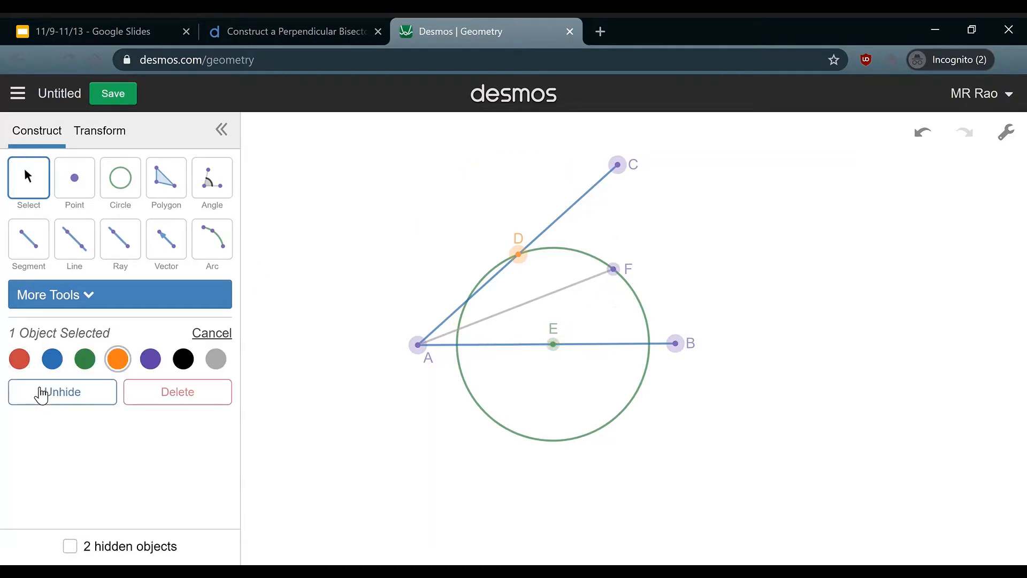
pyautogui.click(490, 420)
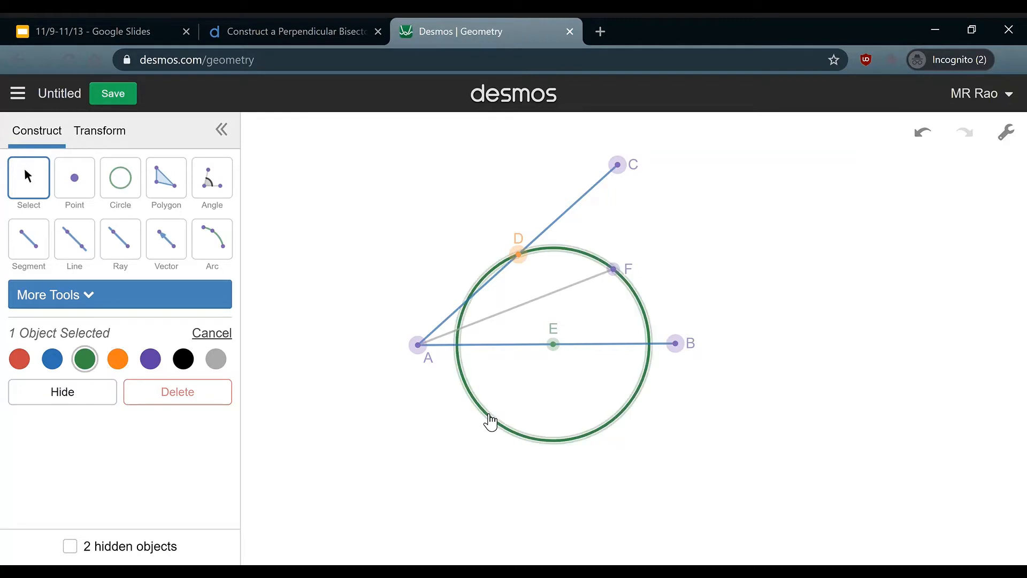
pyautogui.click(67, 396)
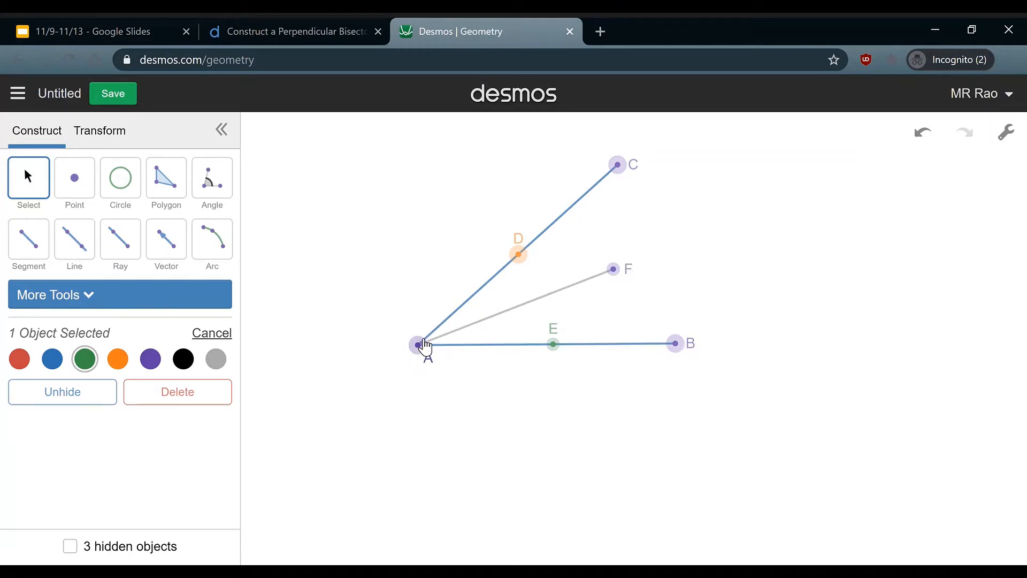
# Step: Add angle measurements for angle CAF and angle FAB, both with vertex A
pyautogui.click(223, 183)
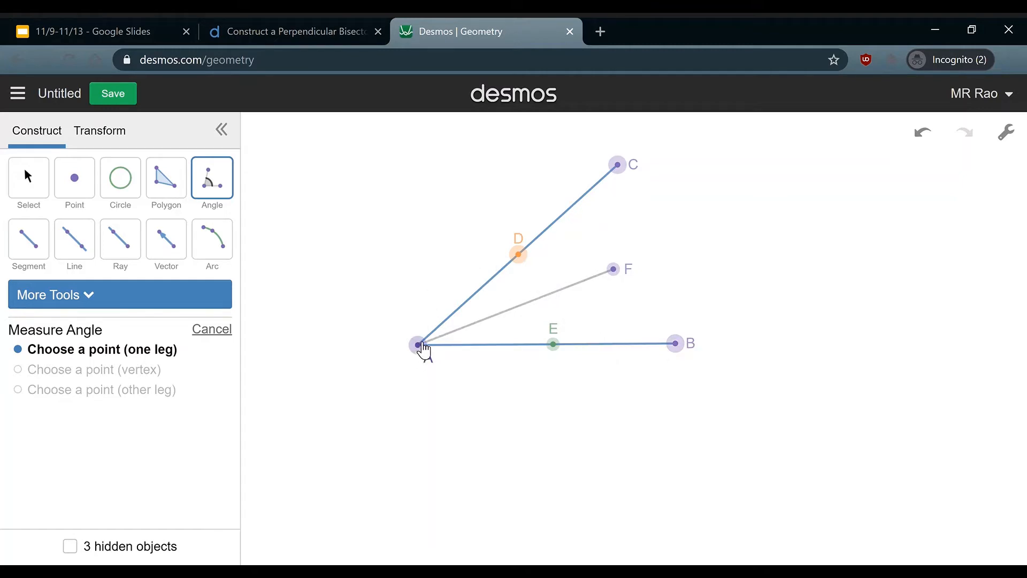
pyautogui.click(620, 167)
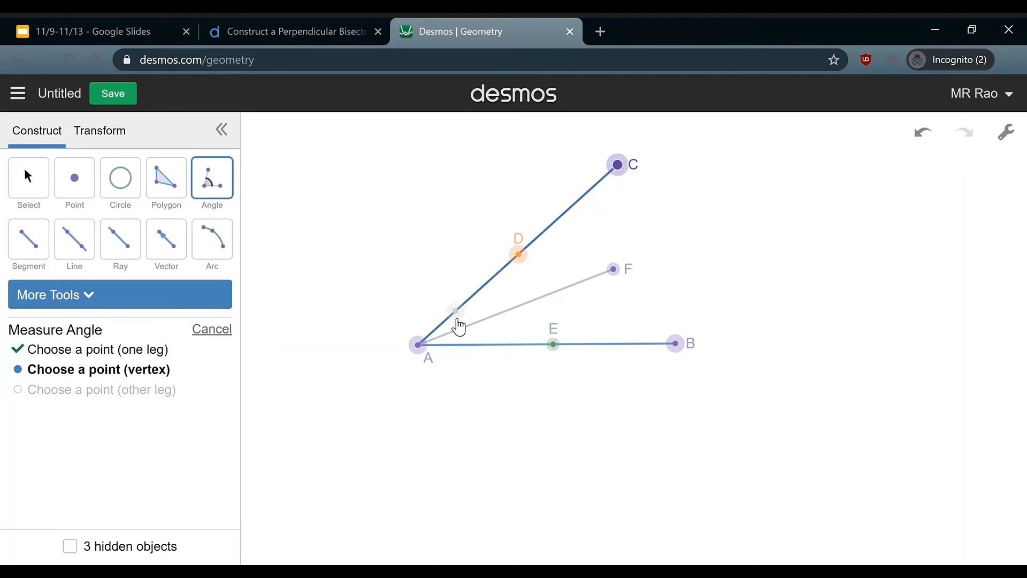
pyautogui.click(418, 345)
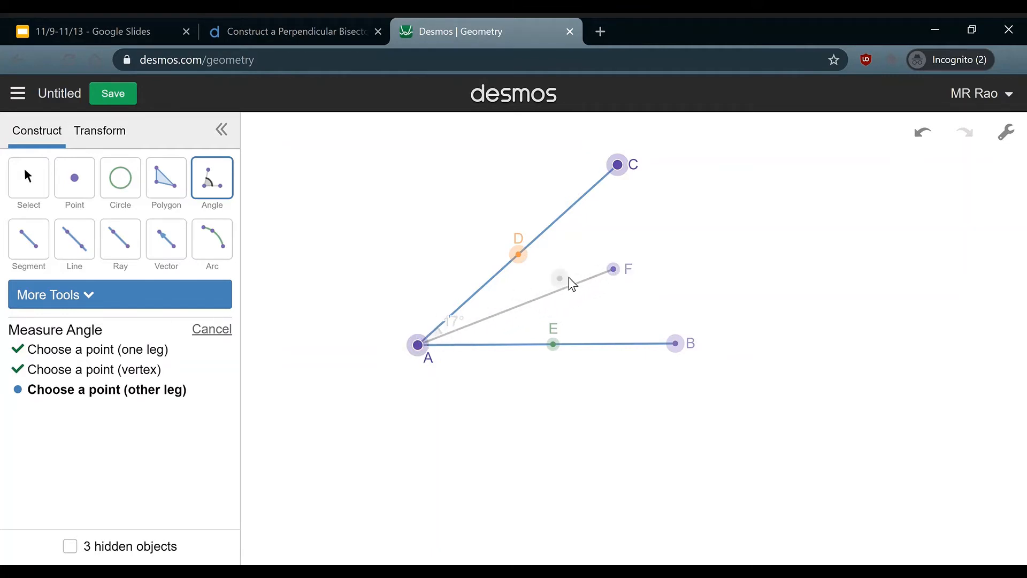
pyautogui.click(615, 271)
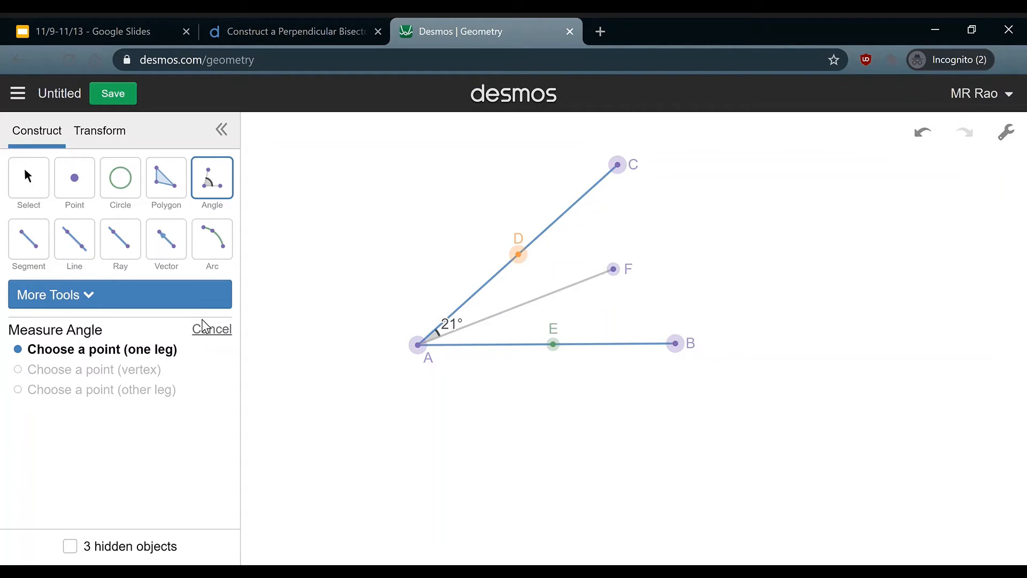
pyautogui.click(615, 270)
pyautogui.click(420, 345)
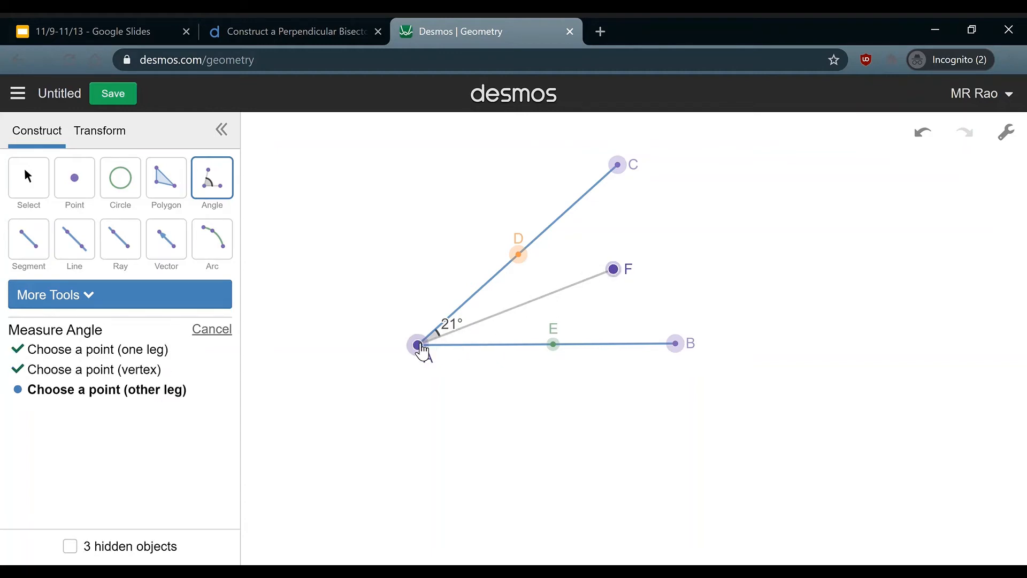
pyautogui.click(681, 344)
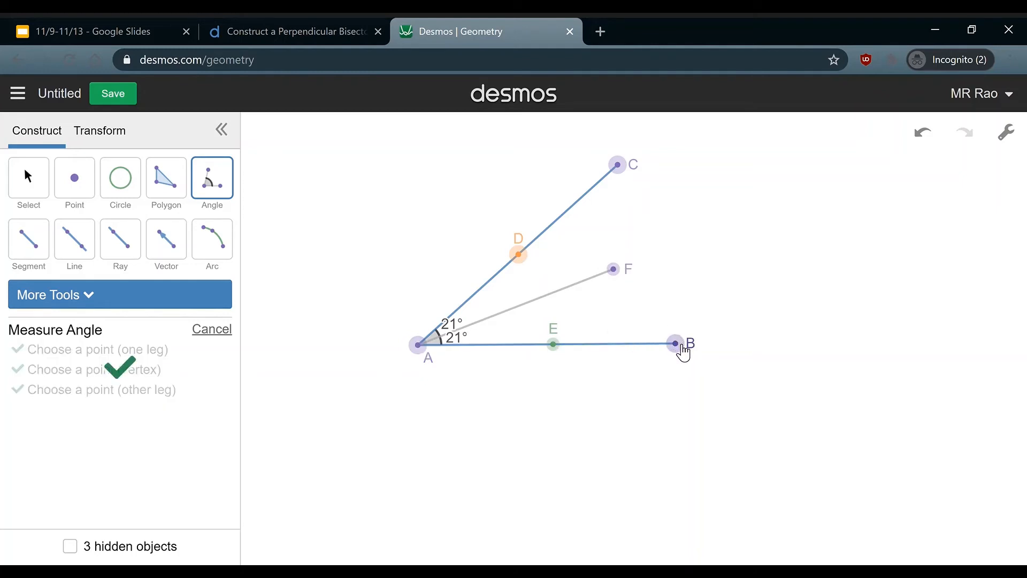